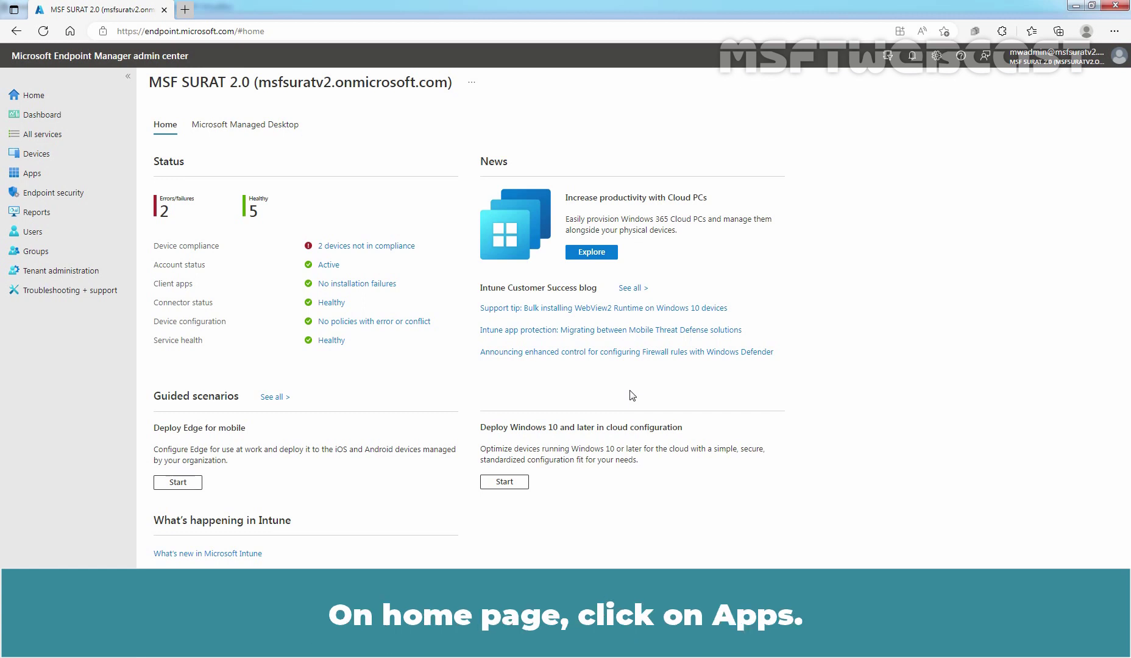
Step: Add a new Windows app and choose the Microsoft 365 Apps for Windows 10 and later type
{"action": "left_click", "coordinate": [30, 180]}
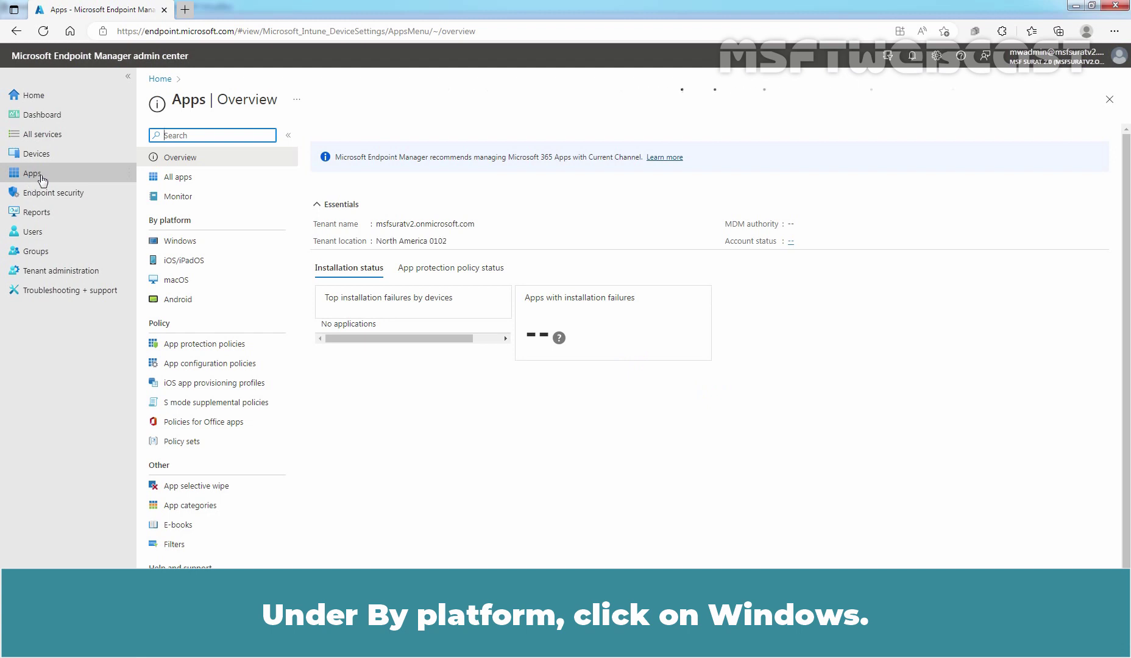
{"action": "left_click", "coordinate": [177, 243]}
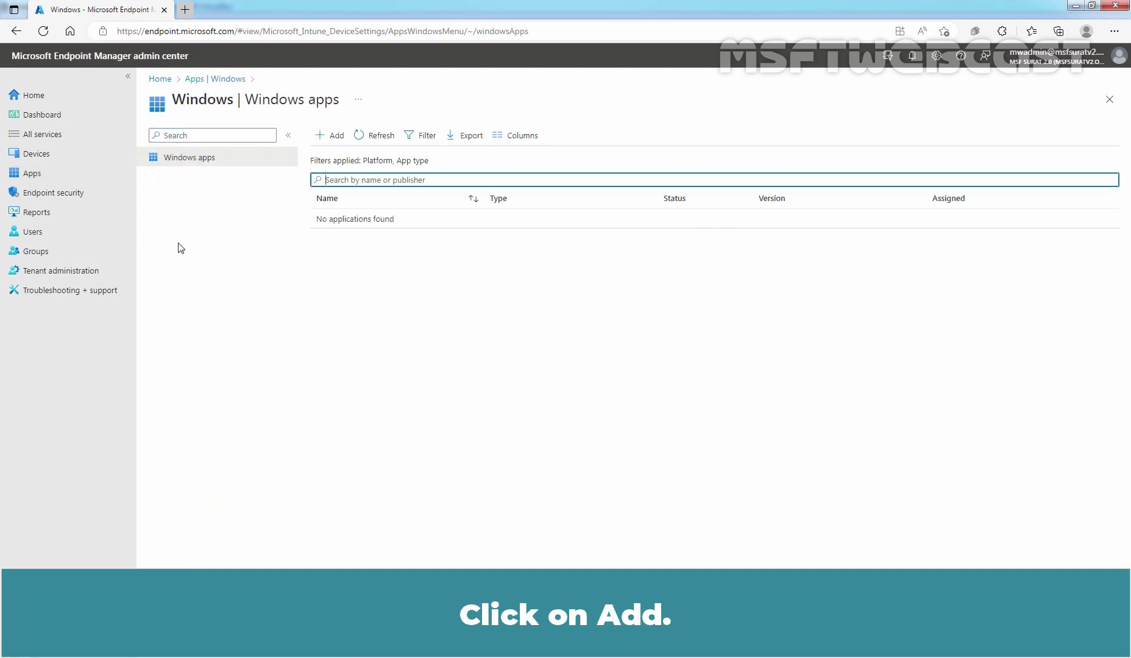
{"action": "left_click", "coordinate": [329, 138]}
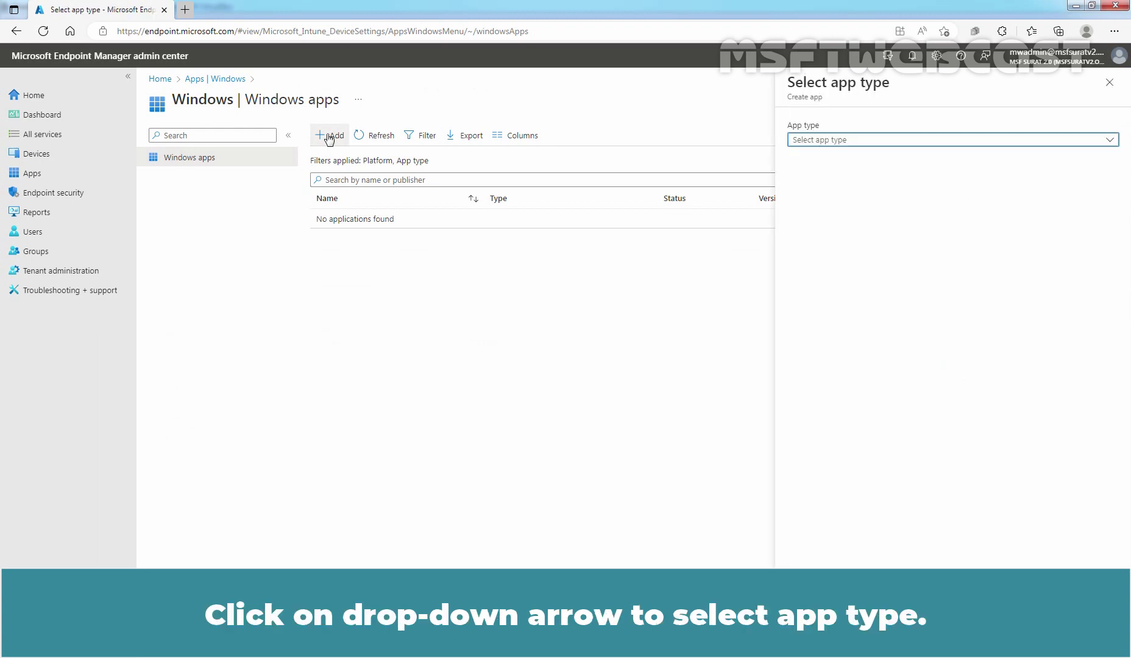
{"action": "left_click", "coordinate": [908, 142]}
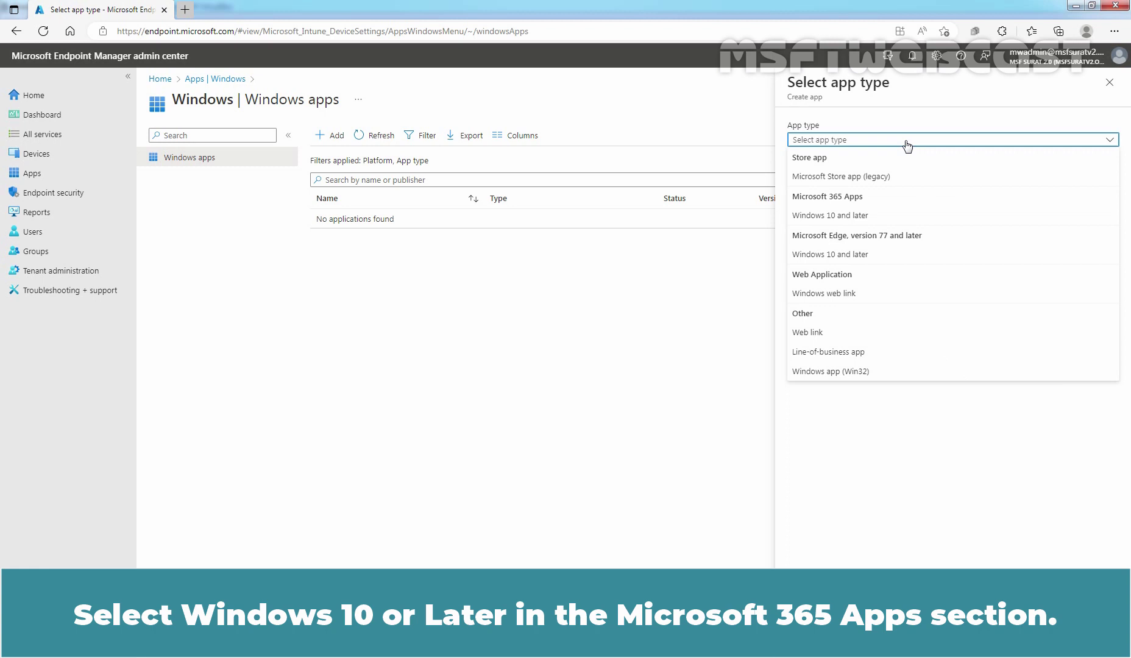
{"action": "left_click", "coordinate": [830, 216]}
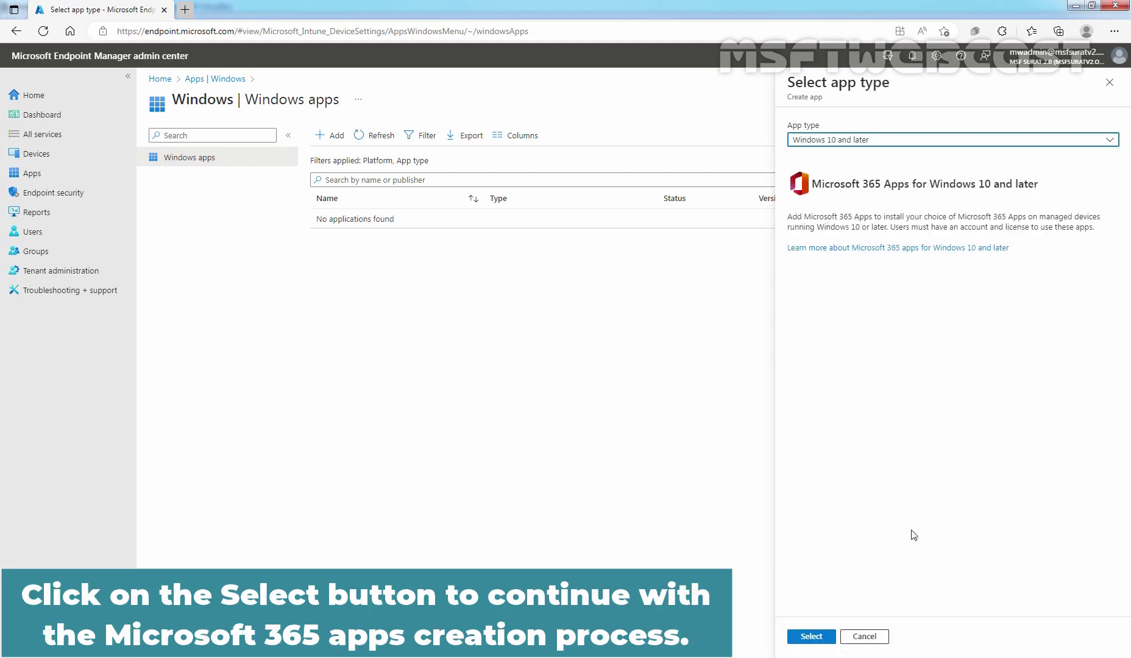
Step: Name the suite 'MSF SURAT - Microsoft 365 Apps for Windows 10' and continue to Configure app suite
{"action": "left_click", "coordinate": [814, 637]}
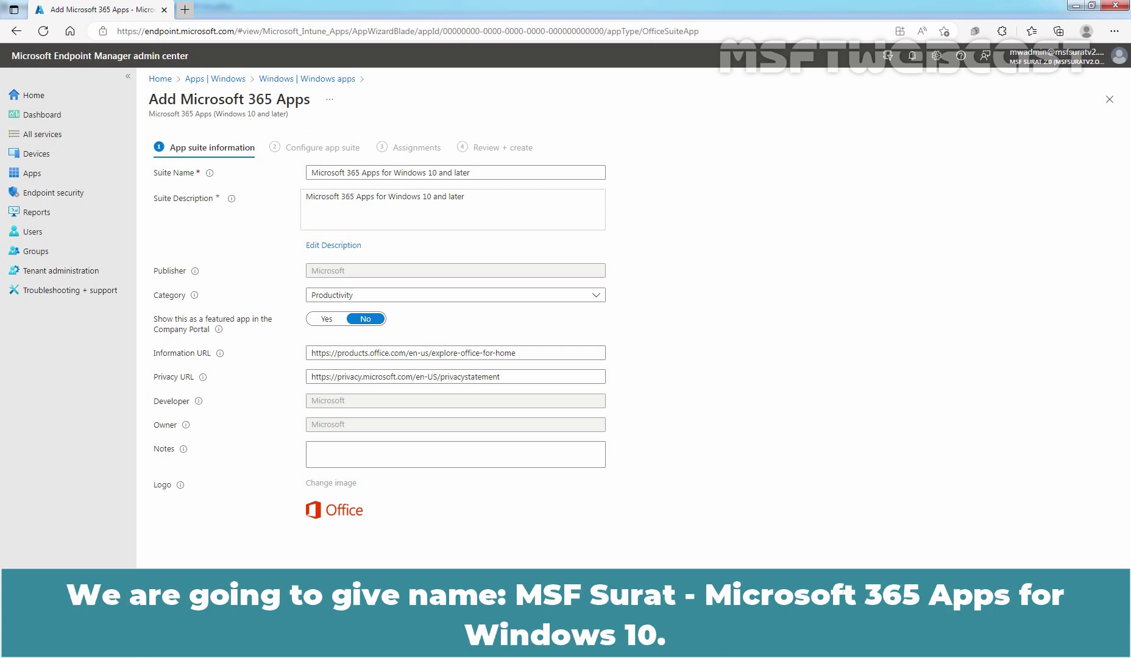
{"action": "left_click", "coordinate": [313, 175]}
{"action": "key", "text": "ctrl+a"}
{"action": "type", "text": "MSF SURAT - Microsoft 365 Apps for Windows 10"}
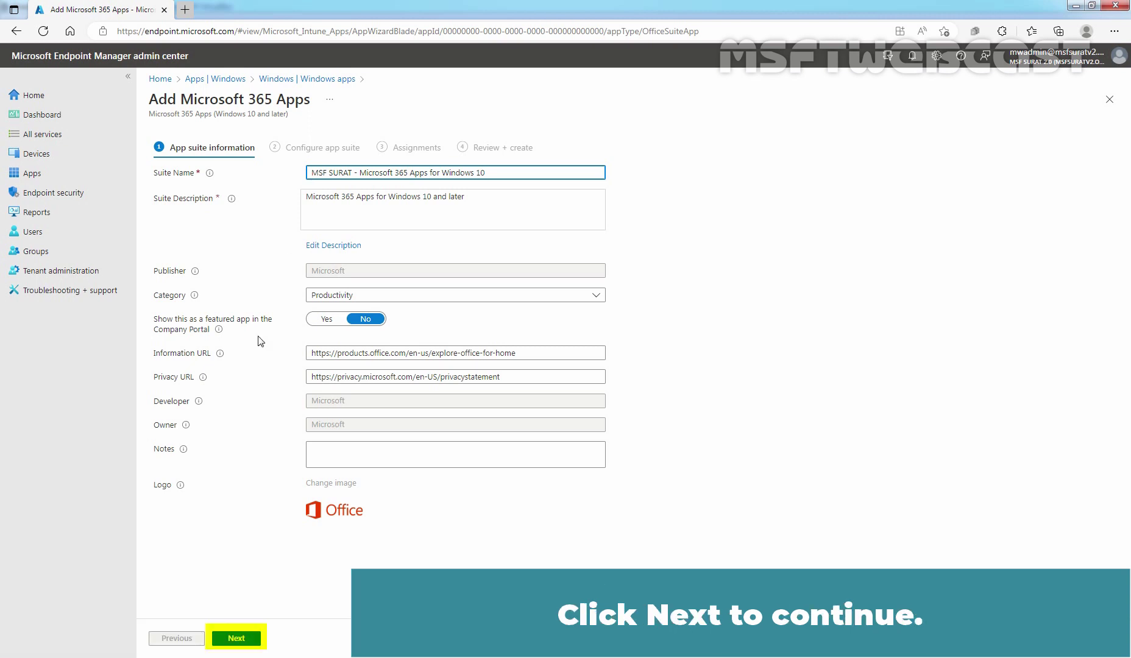
{"action": "left_click", "coordinate": [237, 639]}
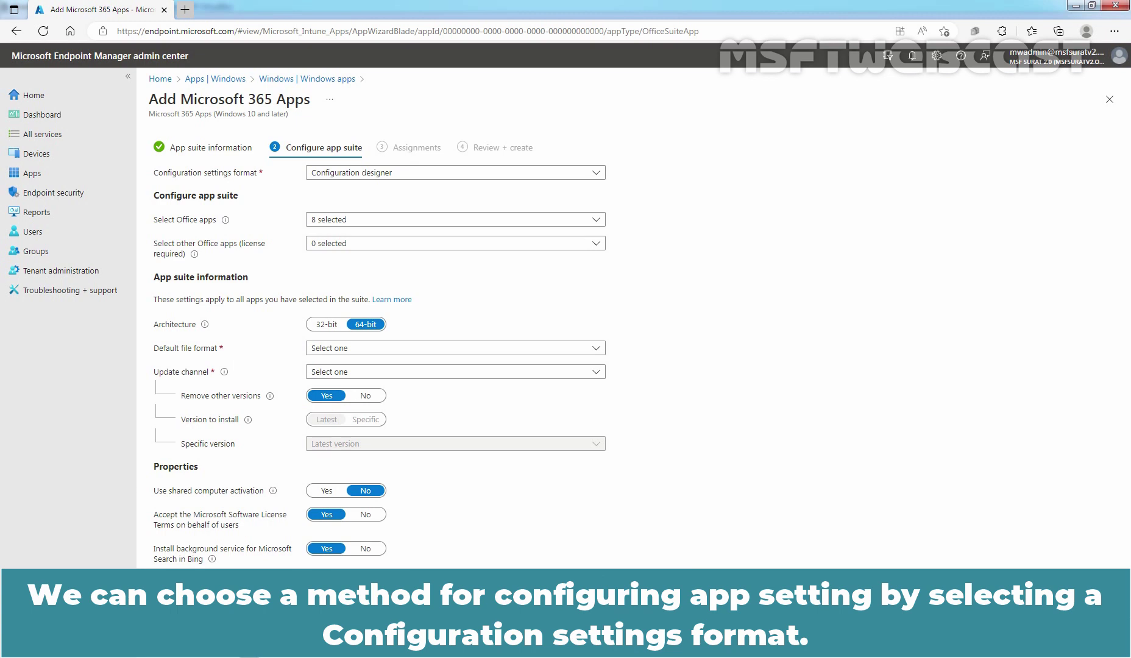
{"action": "left_click", "coordinate": [575, 173]}
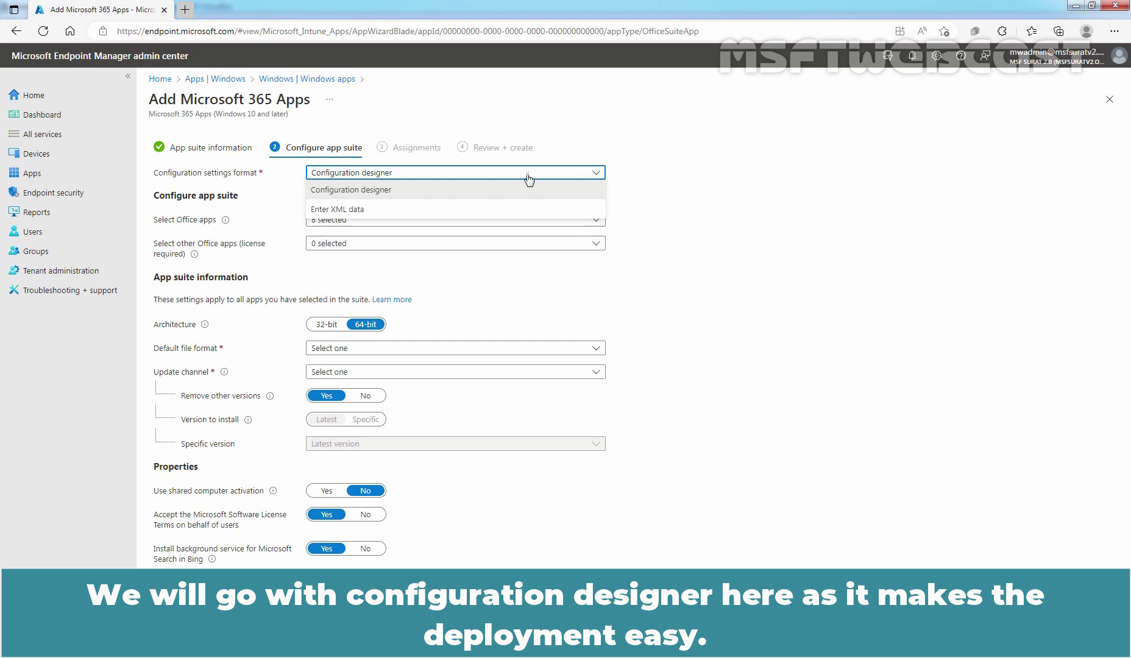
{"action": "left_click", "coordinate": [397, 194]}
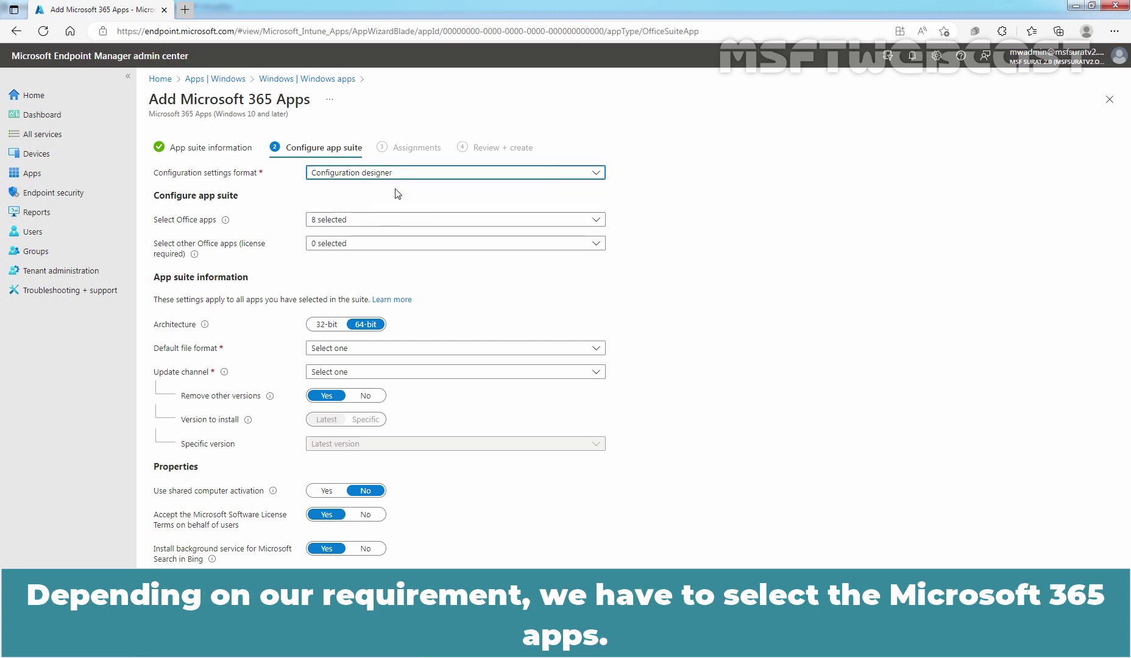
{"action": "left_click", "coordinate": [482, 221]}
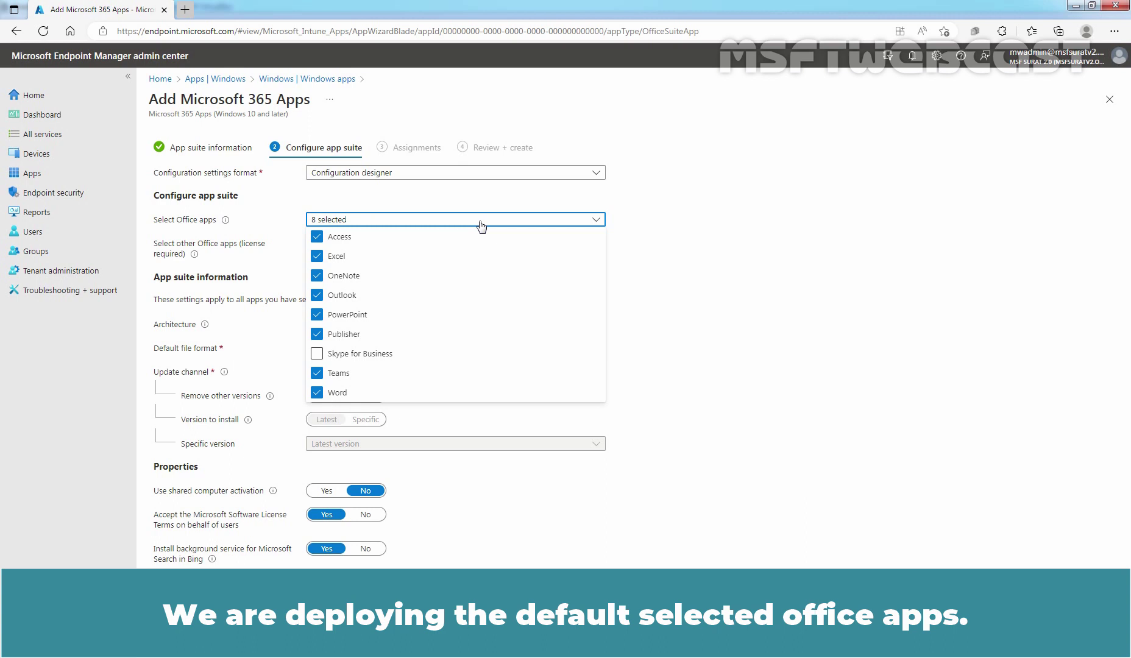
{"action": "left_click", "coordinate": [657, 273]}
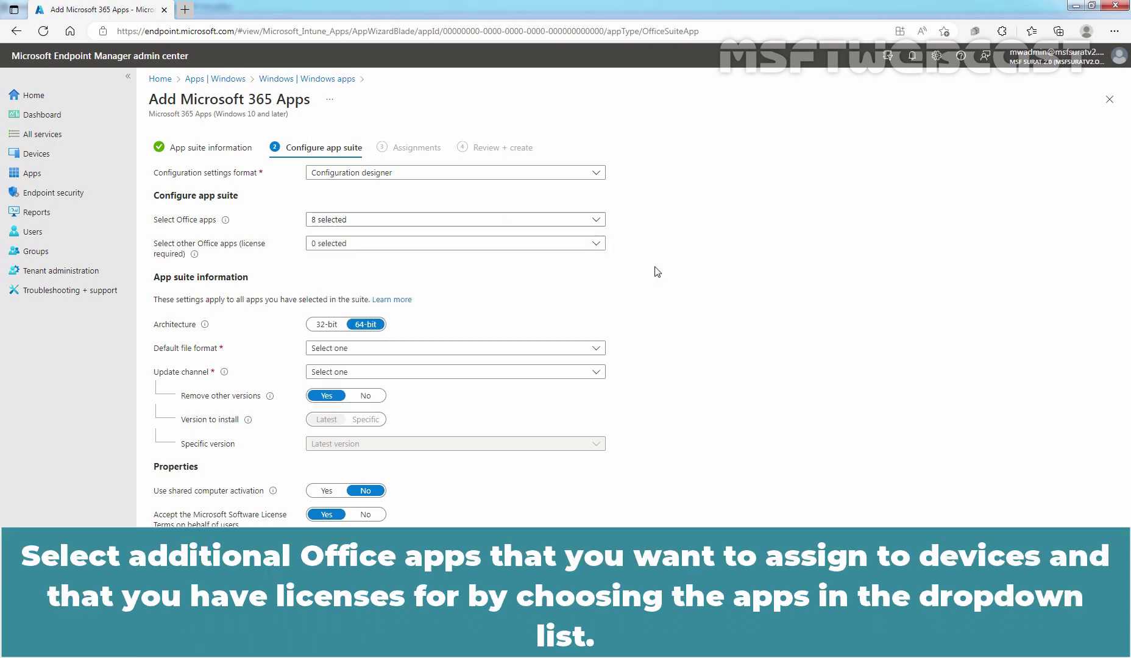
{"action": "left_click", "coordinate": [522, 247]}
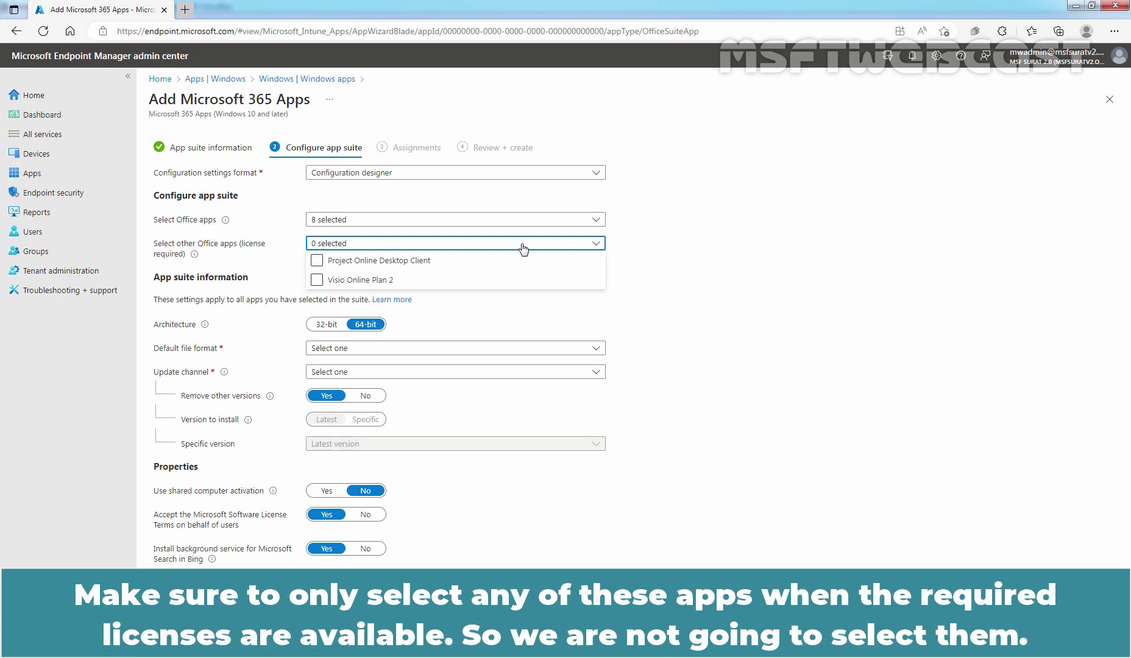
{"action": "left_click", "coordinate": [657, 280]}
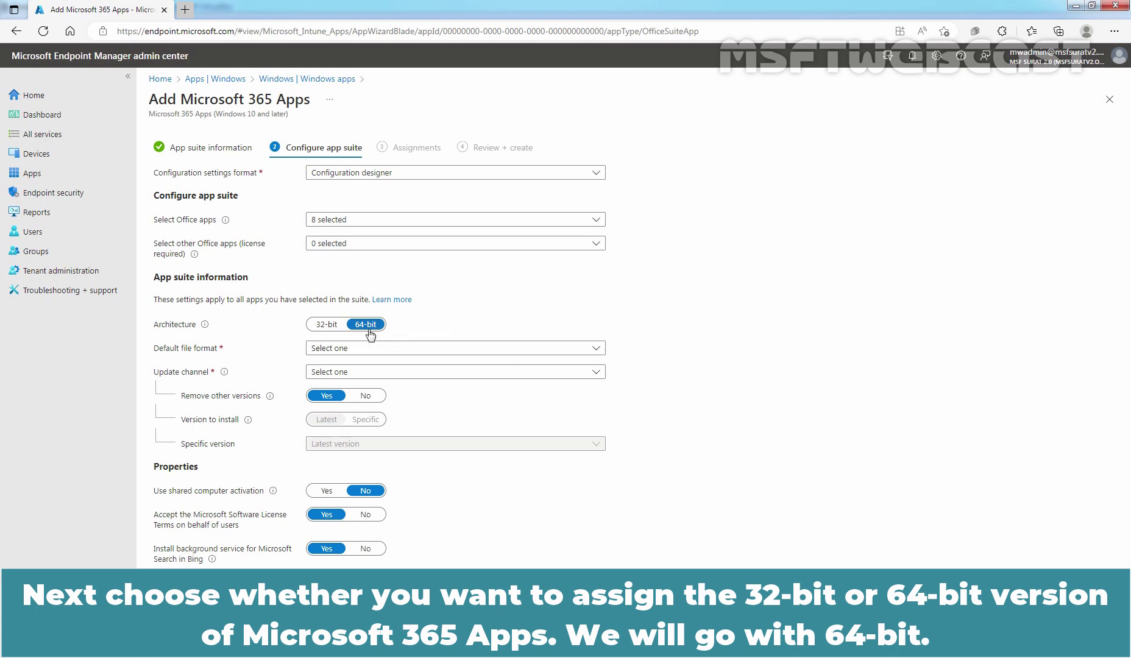
Step: Set the 64-bit suite's default file format to Office Open XML Format
{"action": "left_click", "coordinate": [444, 351]}
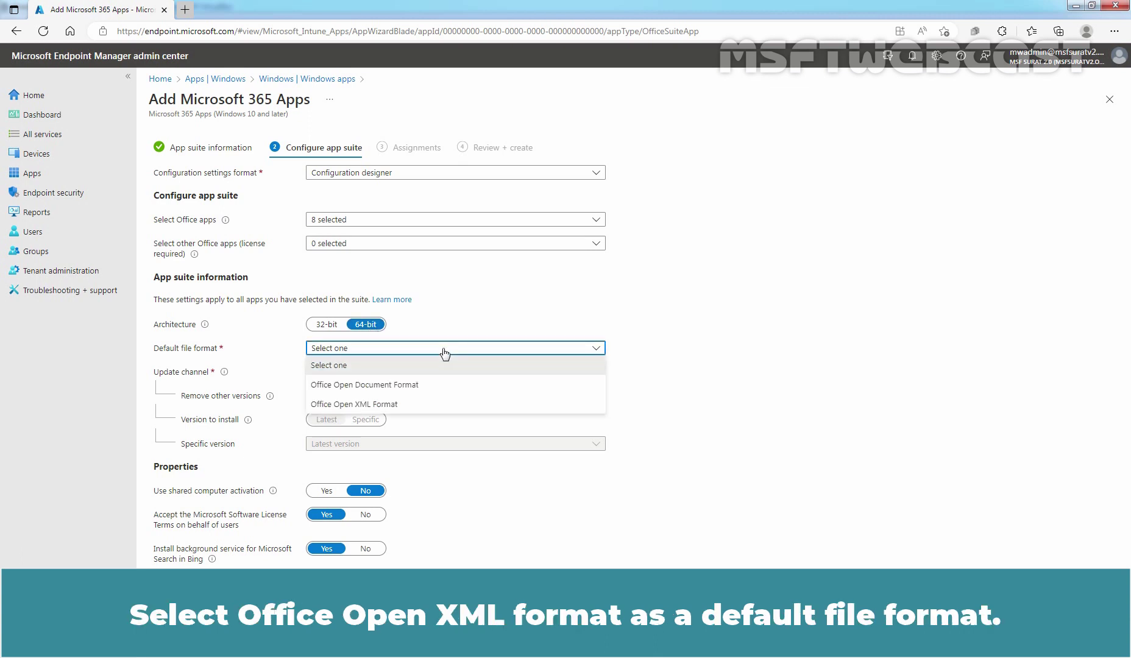
{"action": "left_click", "coordinate": [382, 404]}
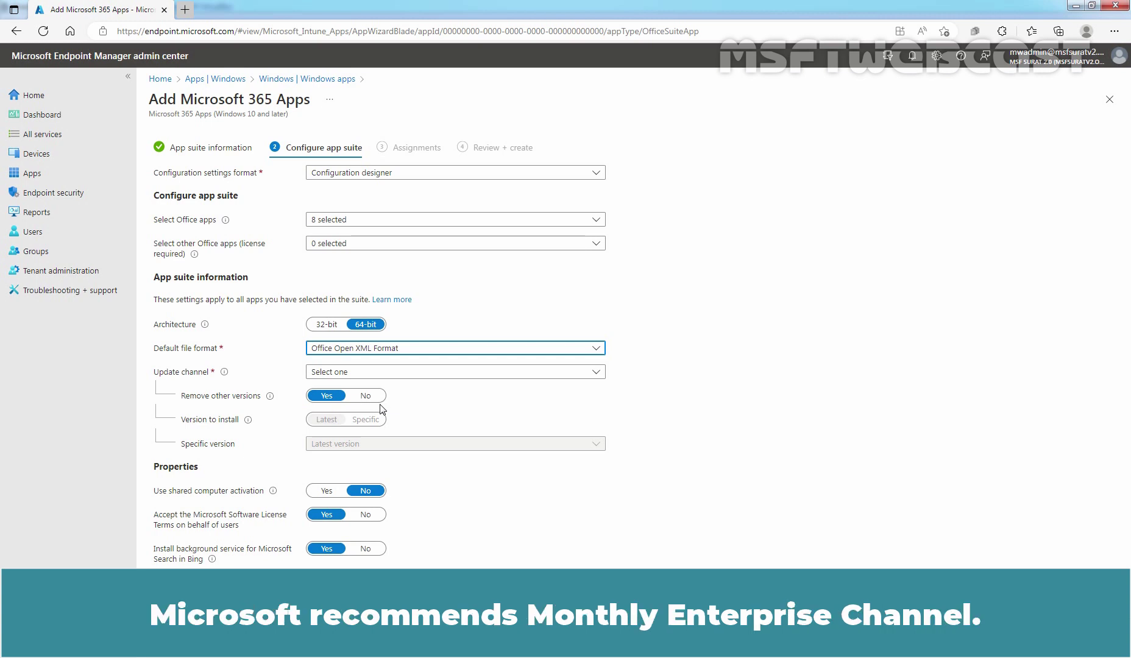
{"action": "left_click", "coordinate": [360, 373]}
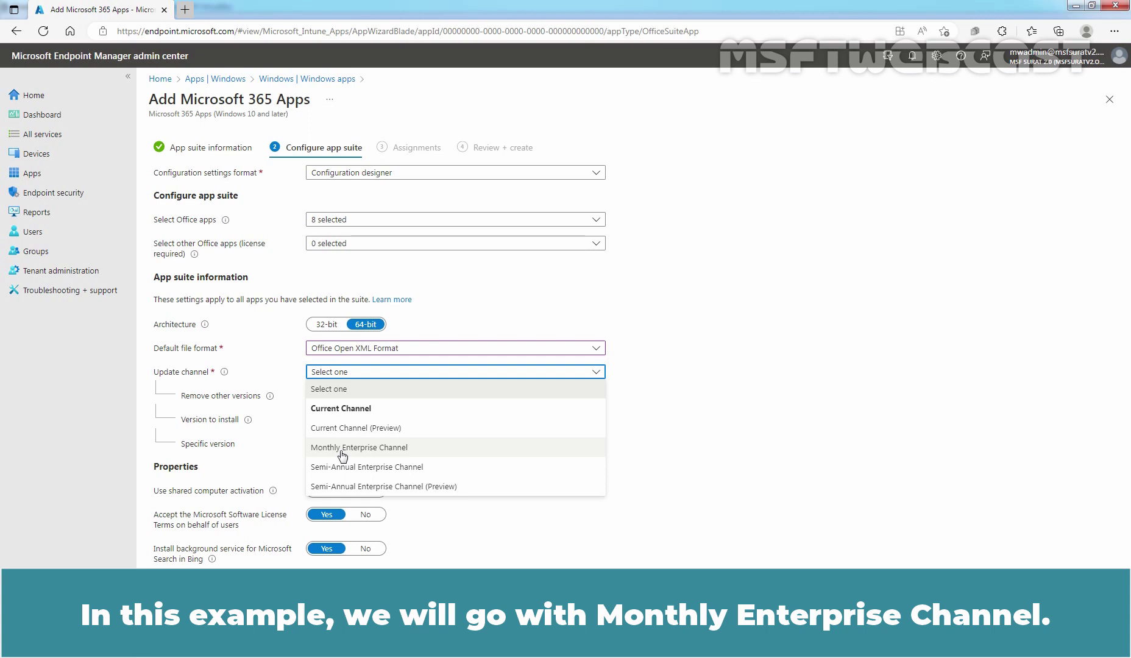
Step: Pick Monthly Enterprise Channel as the update channel
{"action": "left_click", "coordinate": [341, 454]}
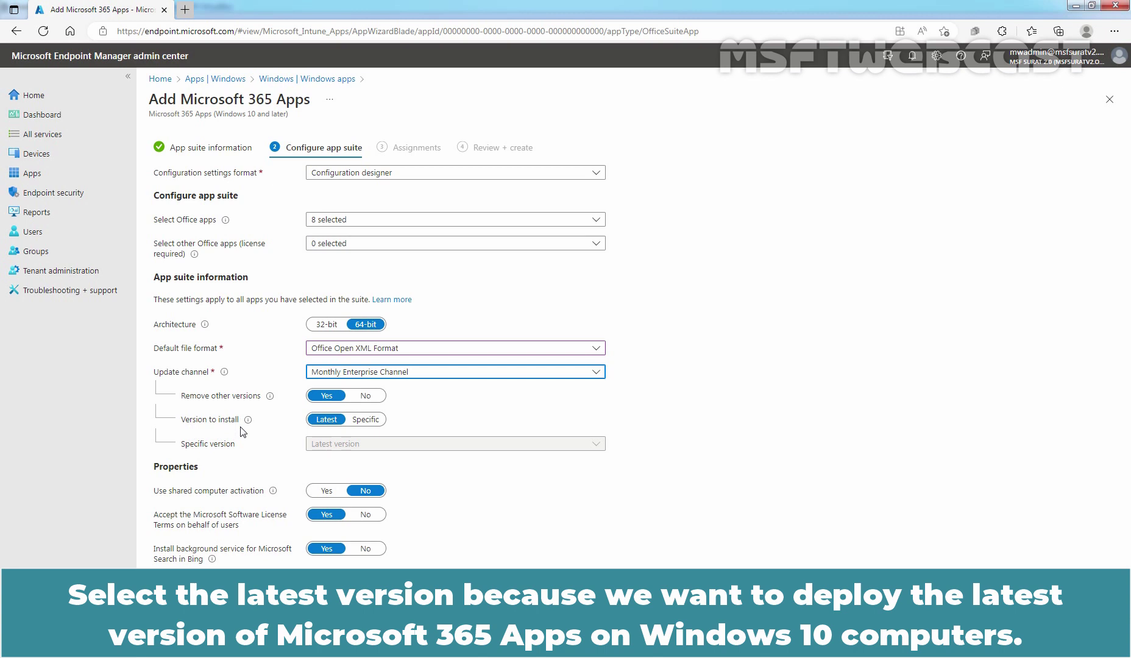
Step: Keep Version to install on Latest and turn off the Bing search background service
{"action": "left_click", "coordinate": [365, 421]}
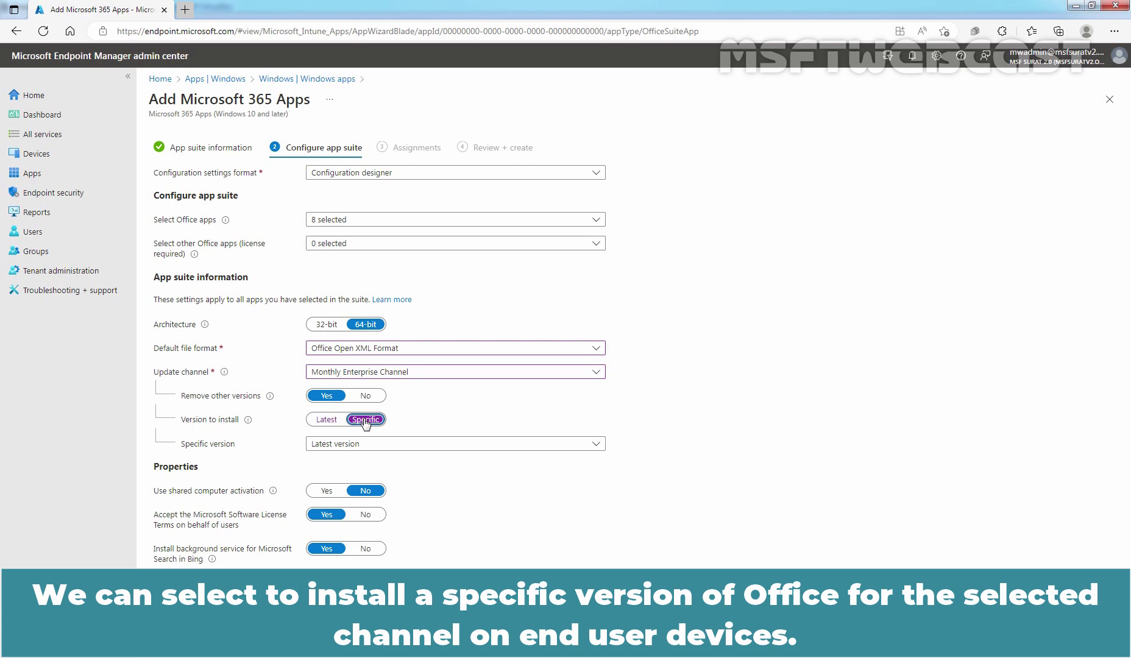
{"action": "left_click", "coordinate": [381, 448]}
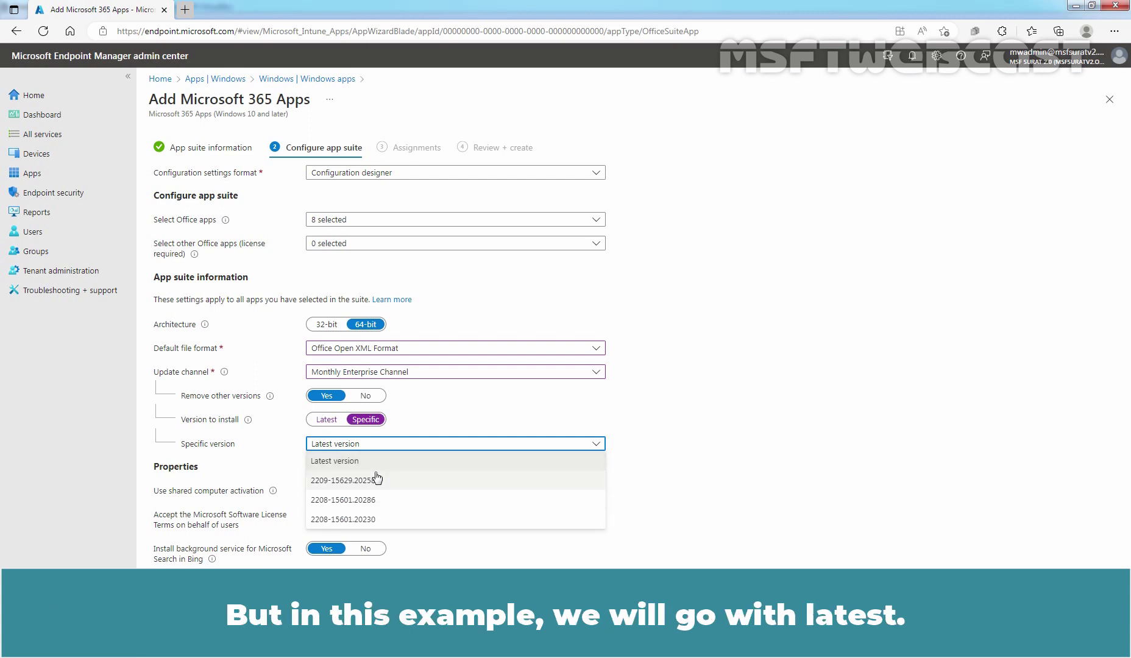
{"action": "left_click", "coordinate": [327, 422]}
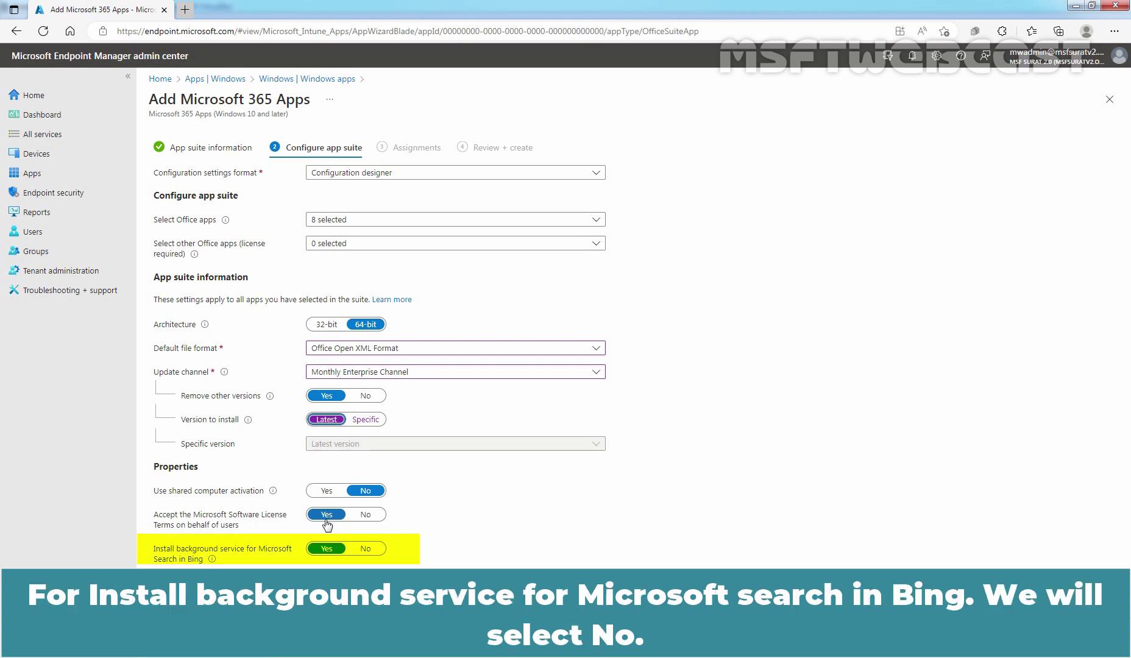
{"action": "left_click", "coordinate": [365, 549]}
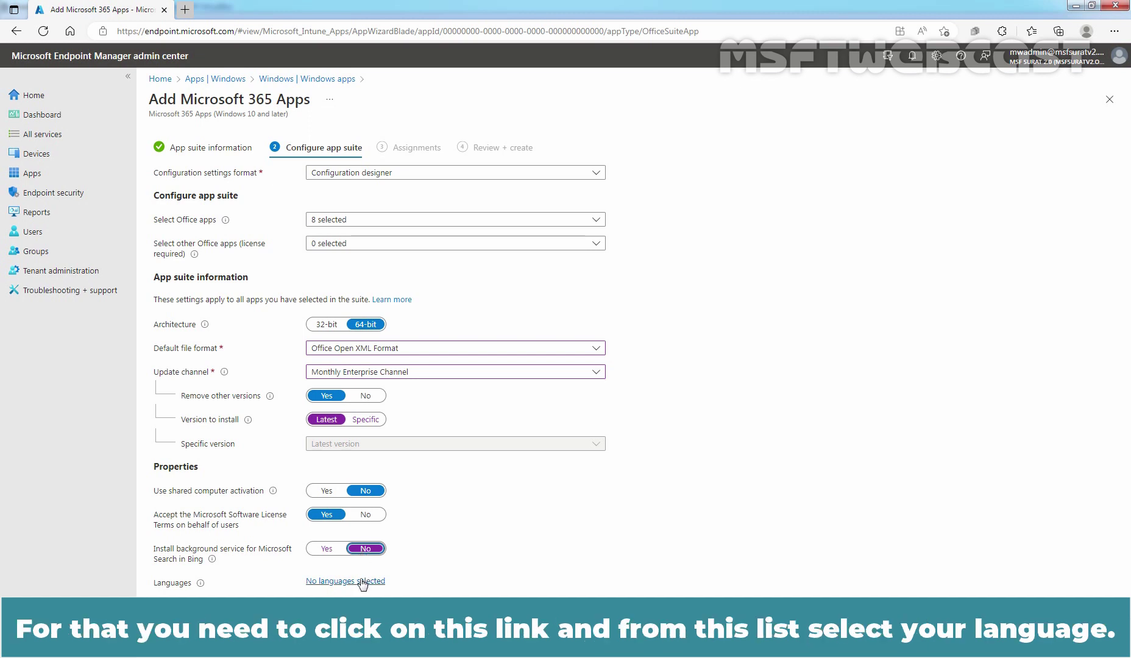
Step: Leave the Office languages unselected and advance to the Assignments step
{"action": "left_click", "coordinate": [351, 584]}
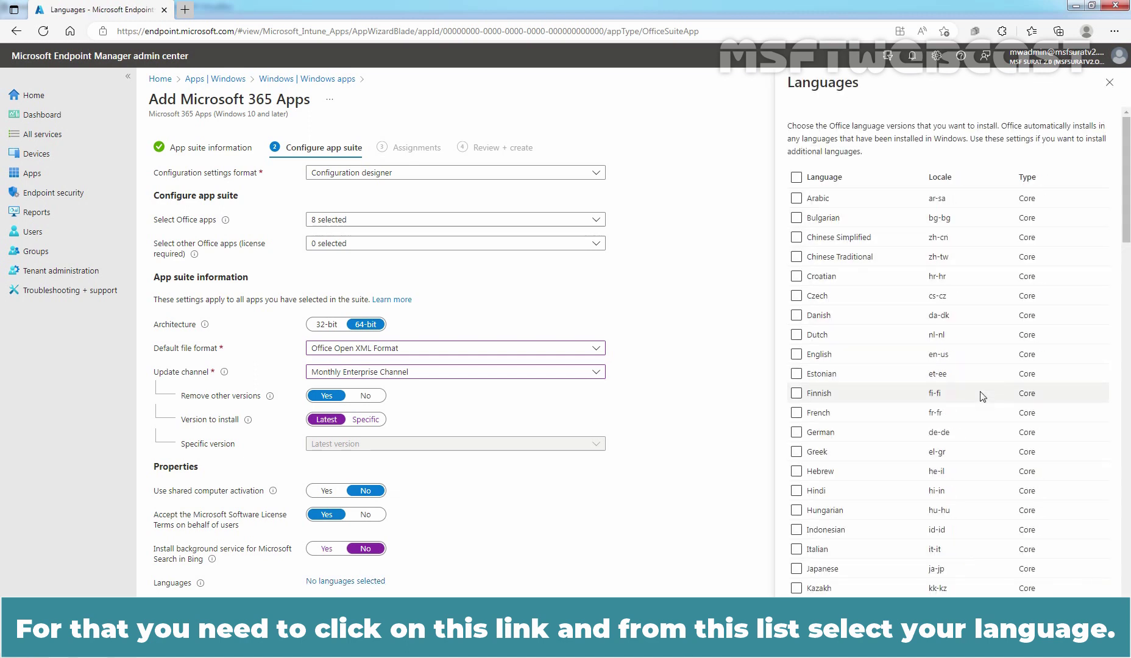
{"action": "left_click", "coordinate": [1109, 82]}
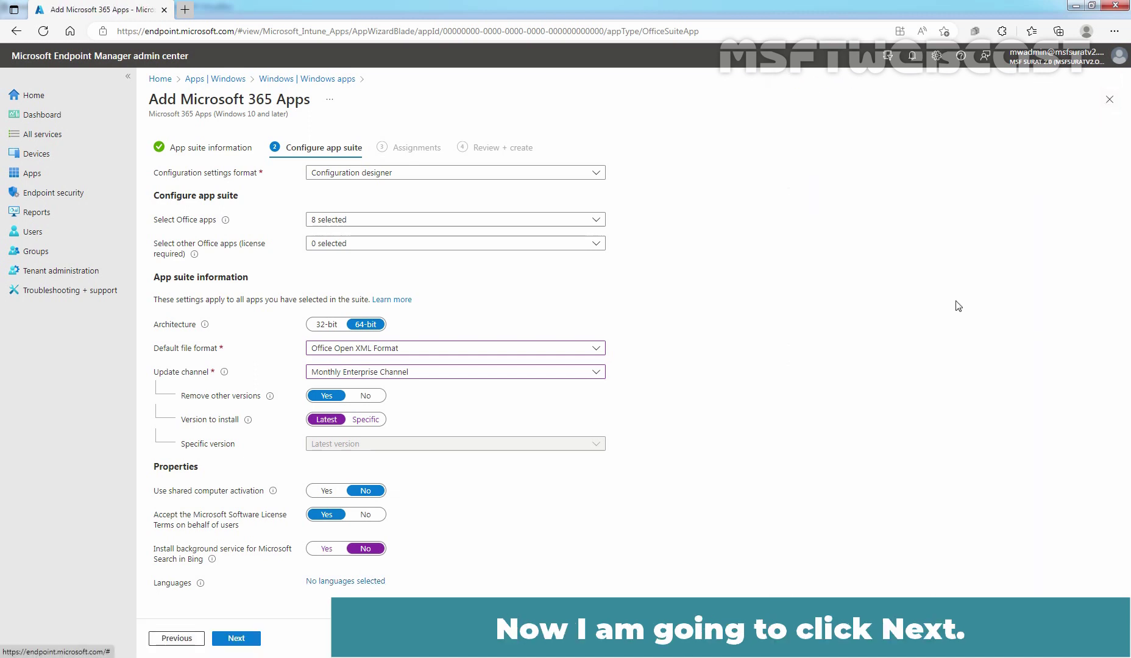
{"action": "left_click", "coordinate": [239, 643]}
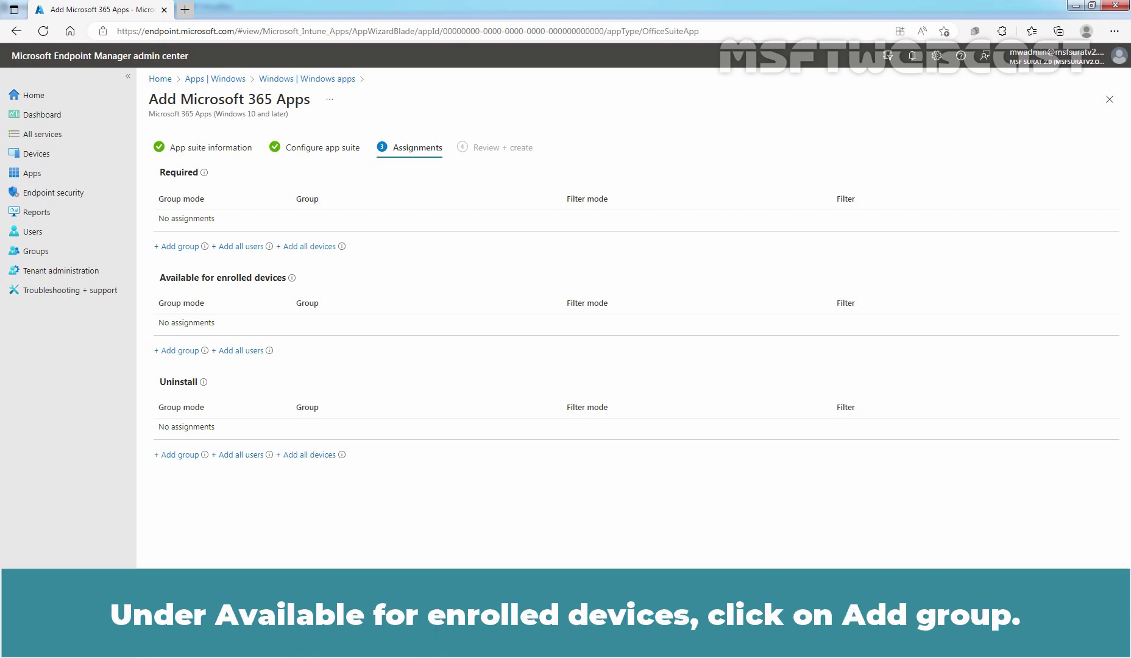
Step: Assign the TestUsers group under Available for enrolled devices, then go to Review + create
{"action": "left_click", "coordinate": [184, 352]}
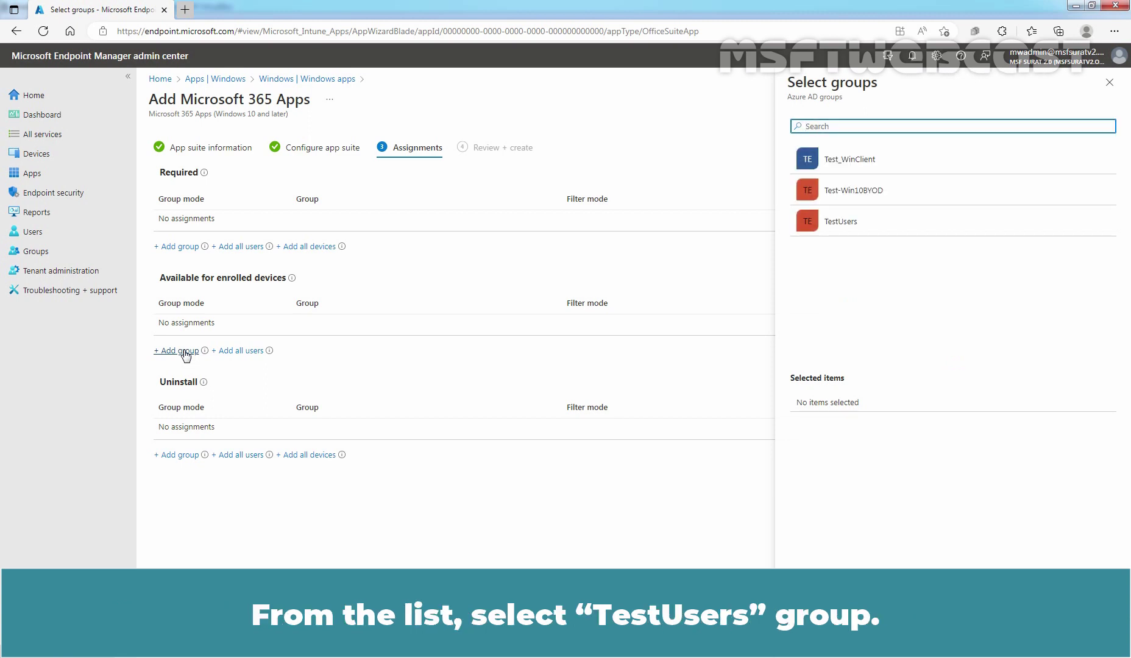
{"action": "left_click", "coordinate": [847, 222]}
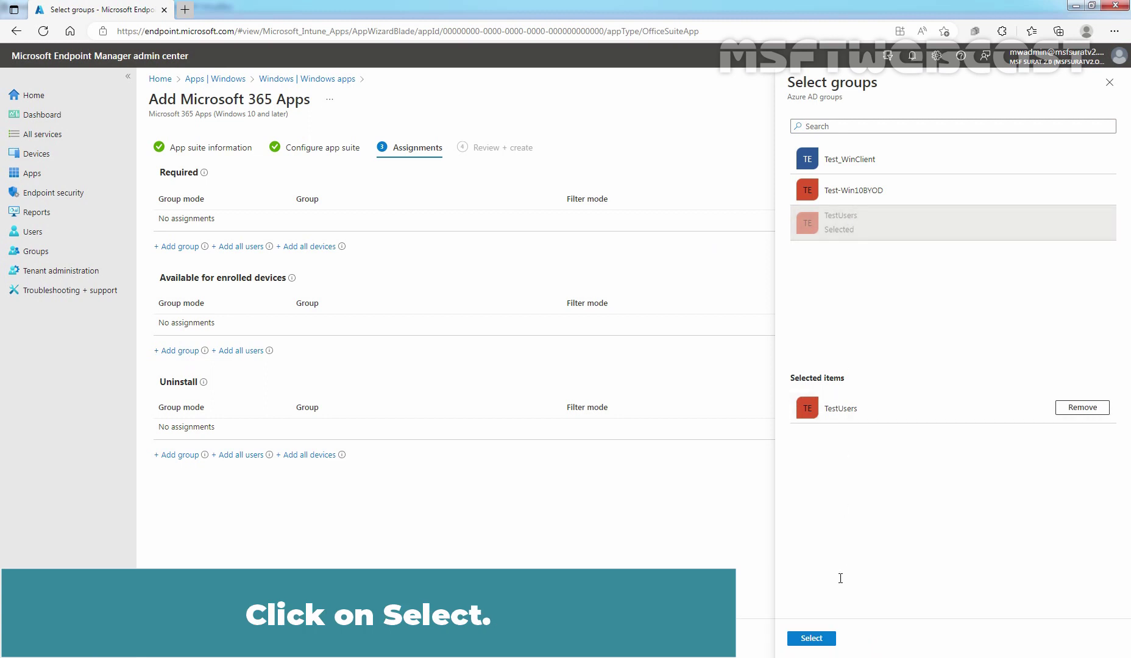
{"action": "left_click", "coordinate": [814, 640]}
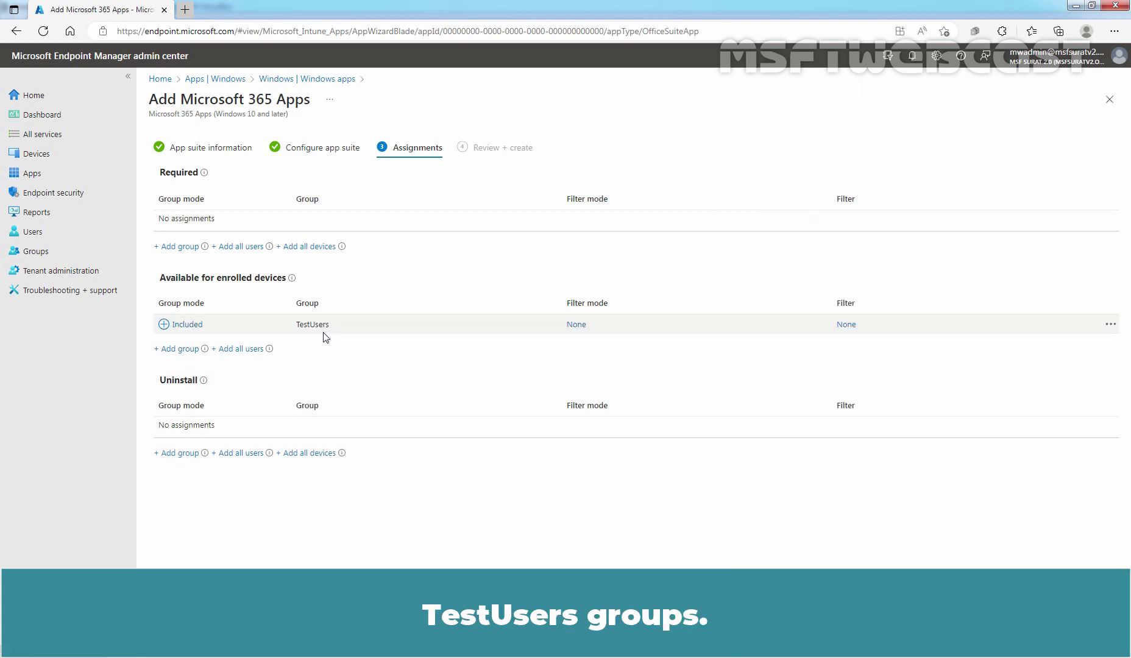
{"action": "left_click", "coordinate": [240, 640]}
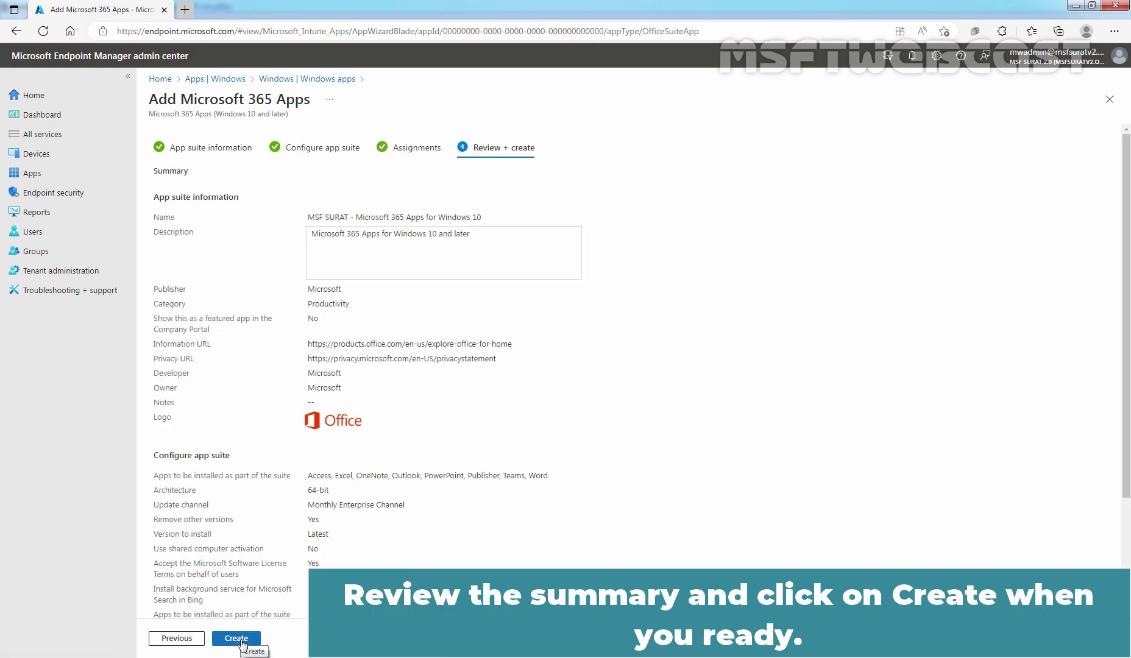
Step: Create the app from the Review + create summary
{"action": "left_click", "coordinate": [237, 638]}
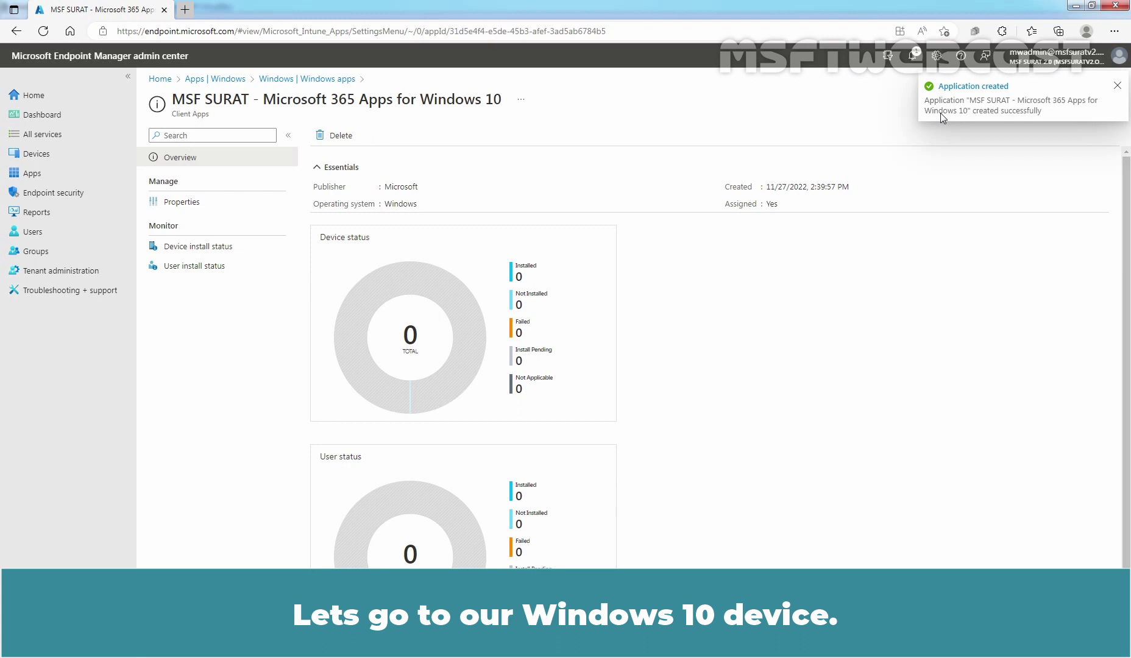
Step: On the Windows 10 VM, launch Company Portal and view its Apps page
{"action": "key", "text": "alt+Tab"}
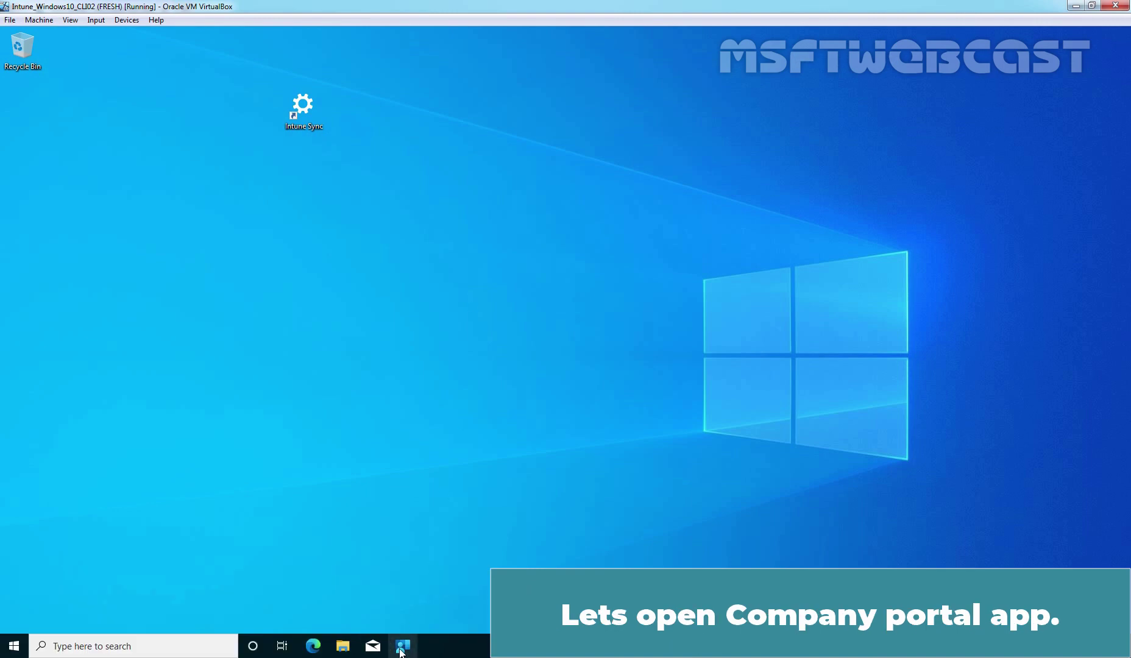
{"action": "left_click", "coordinate": [402, 647]}
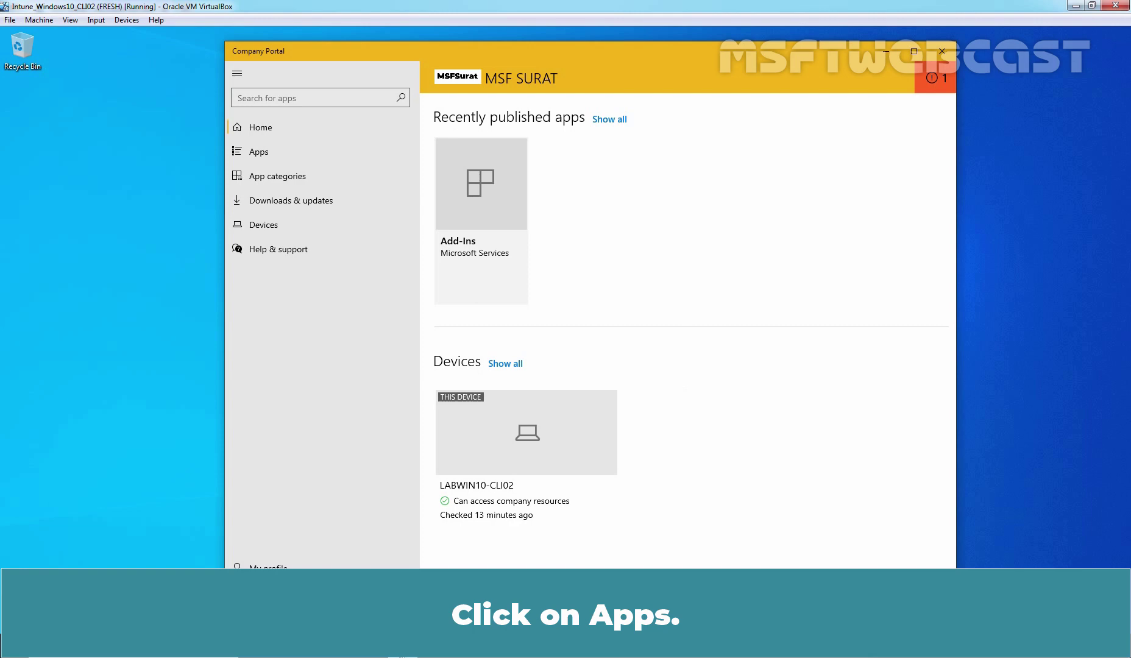
{"action": "left_click", "coordinate": [262, 159]}
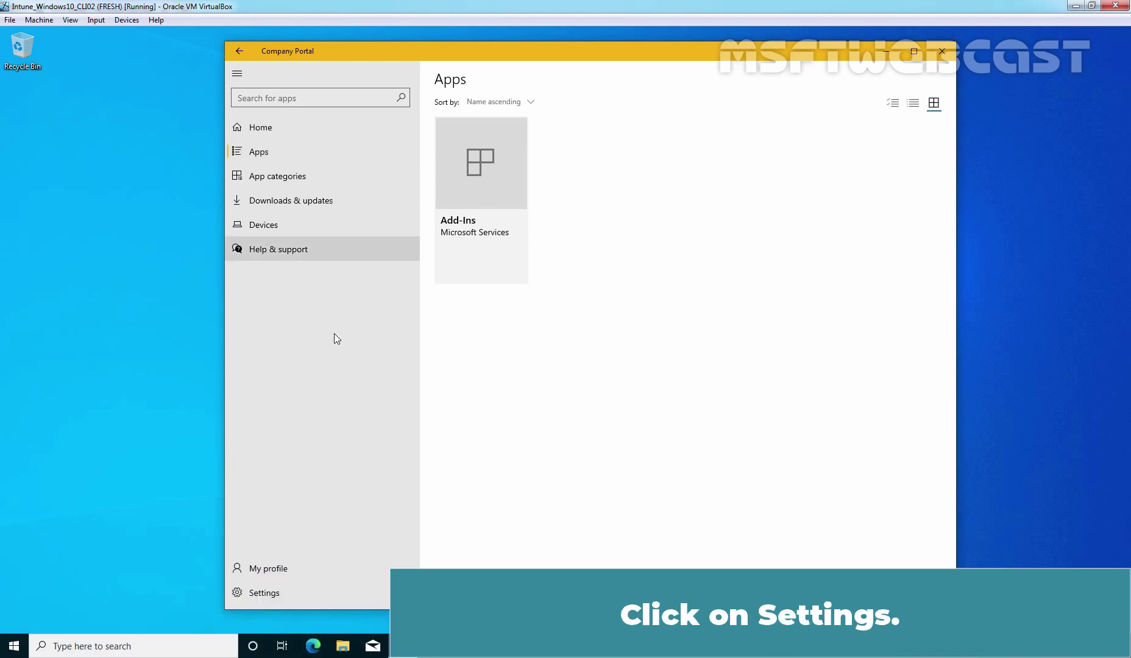
Step: Sync the device from Company Portal Settings and recheck Apps for MSF SURAT - Microsoft 365
{"action": "left_click", "coordinate": [255, 594]}
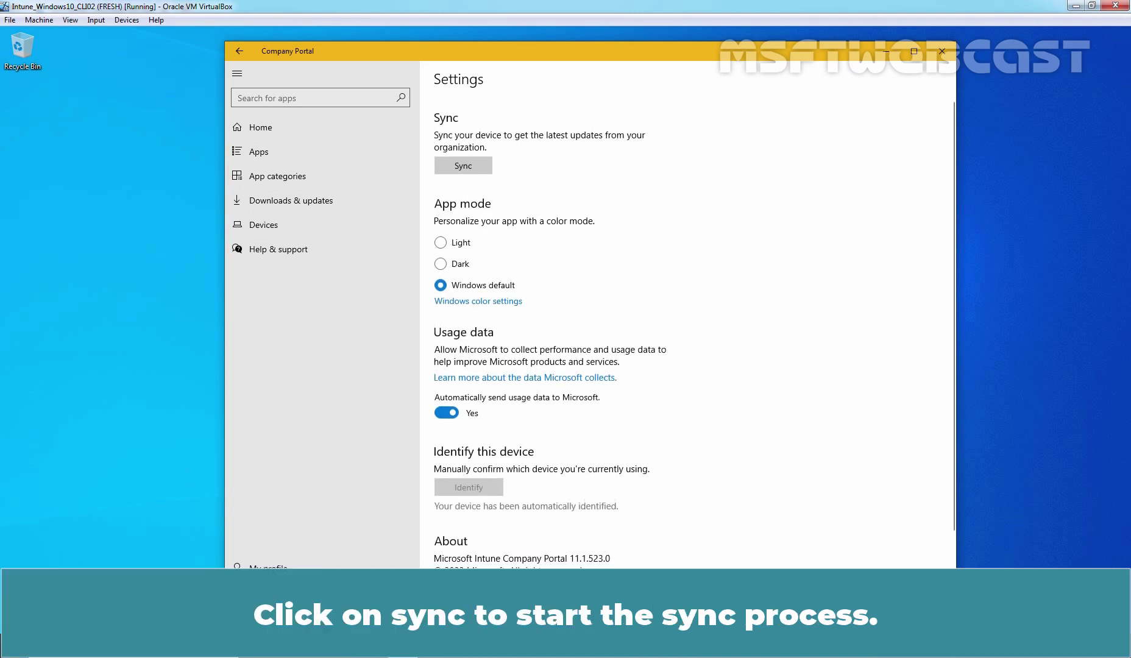
{"action": "left_click", "coordinate": [462, 166]}
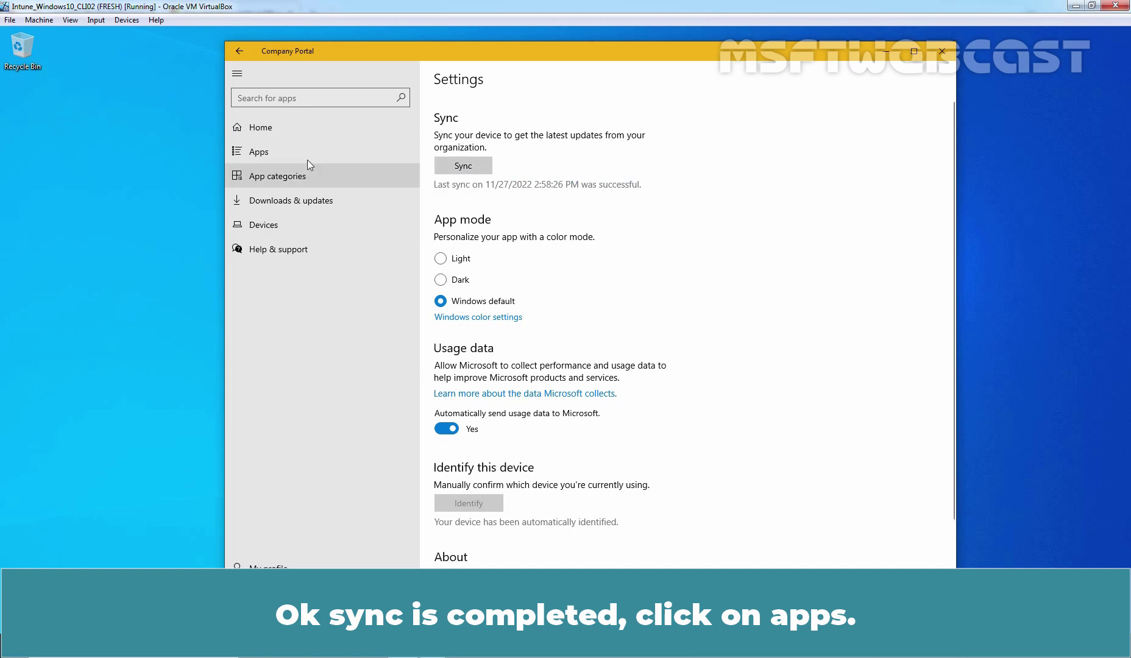
{"action": "left_click", "coordinate": [272, 158]}
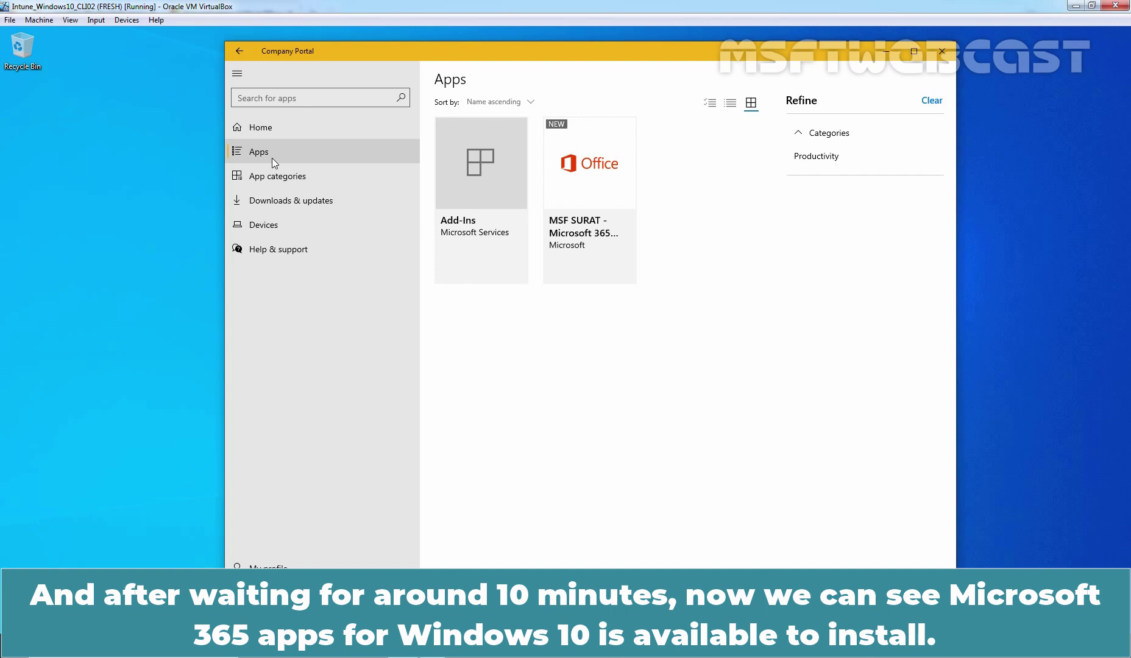
Step: Install MSF SURAT - Microsoft 365 Apps for Windows 10 from its Company Portal details page
{"action": "left_click", "coordinate": [578, 225]}
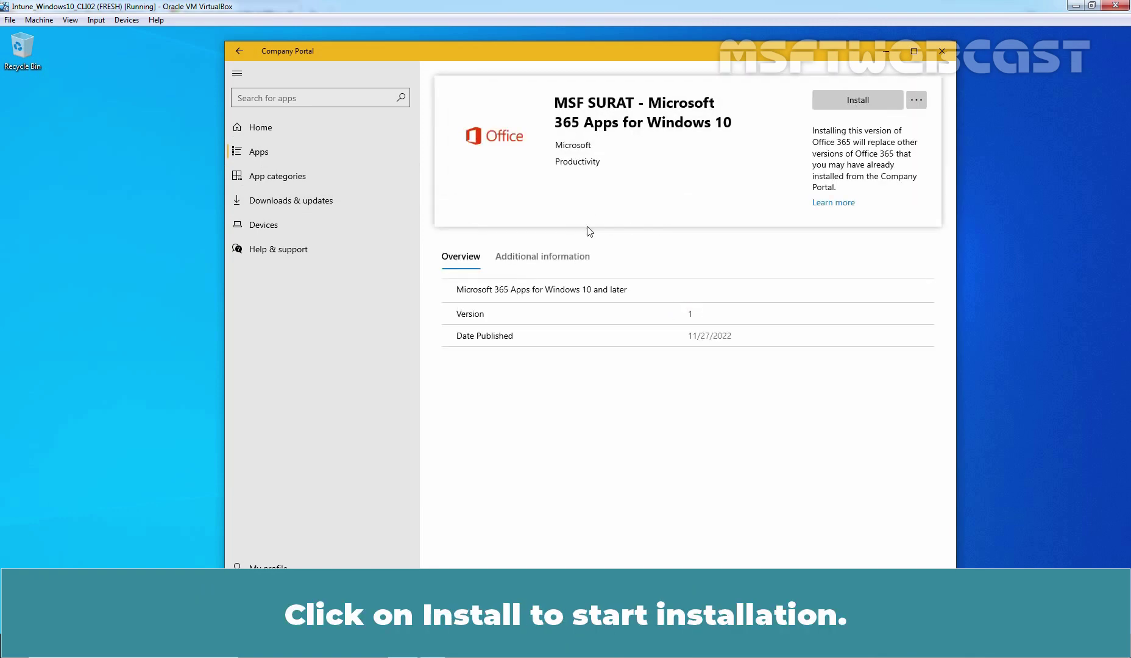
{"action": "left_click", "coordinate": [861, 101]}
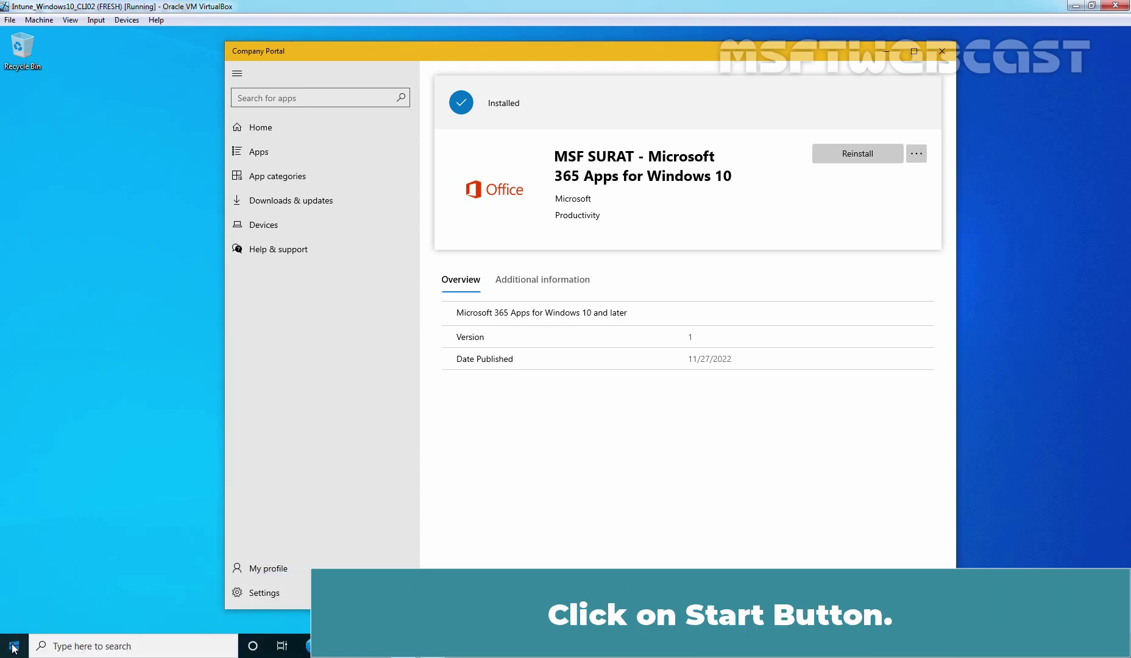
{"action": "left_click", "coordinate": [14, 647]}
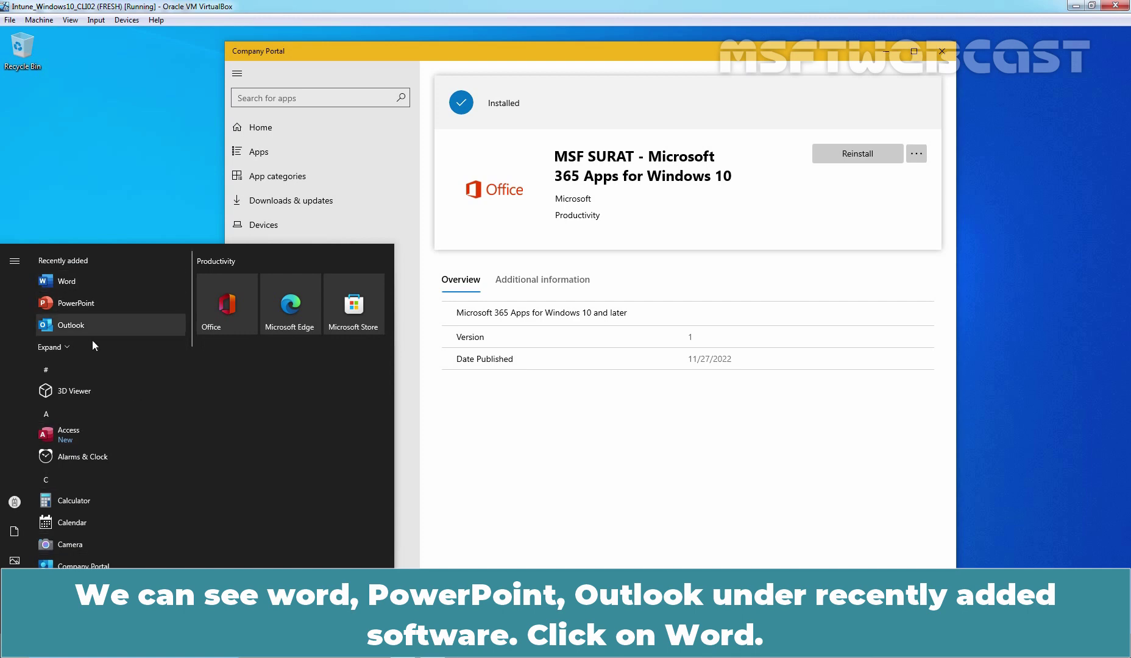
{"action": "left_click", "coordinate": [79, 282]}
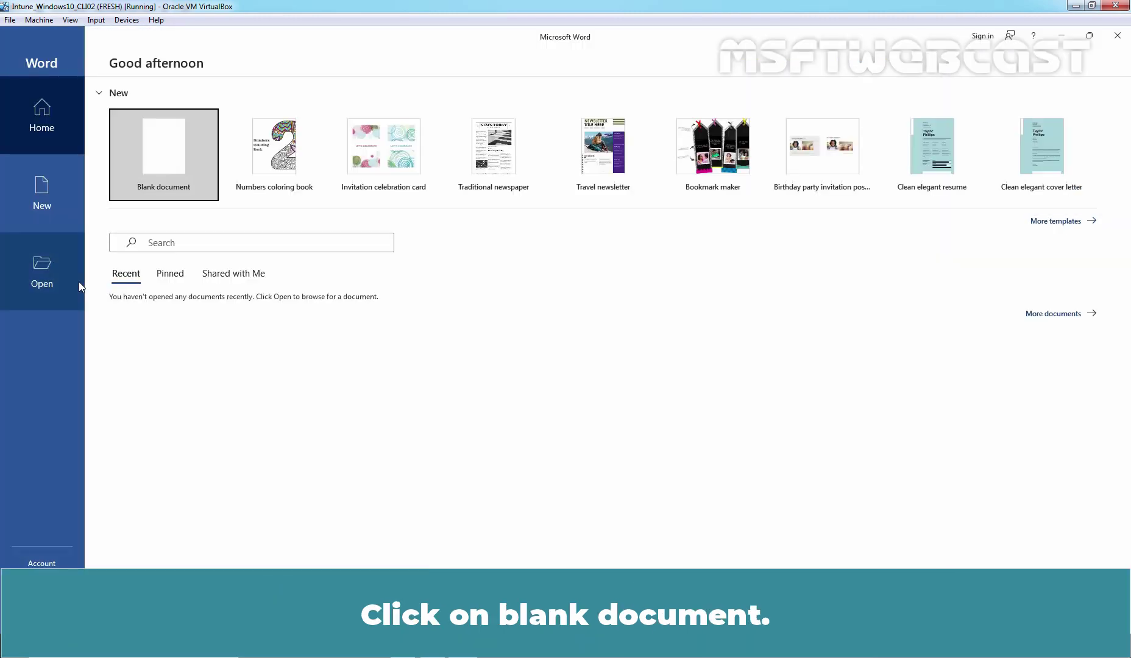
{"action": "left_click", "coordinate": [176, 153]}
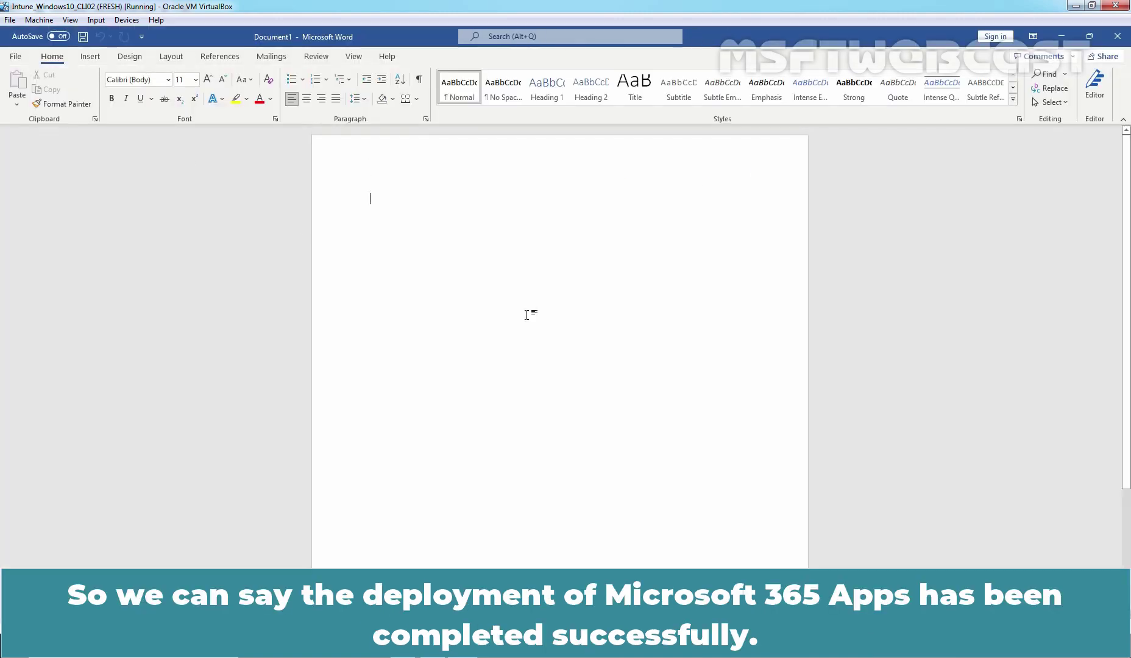
{"action": "left_click", "coordinate": [1060, 36]}
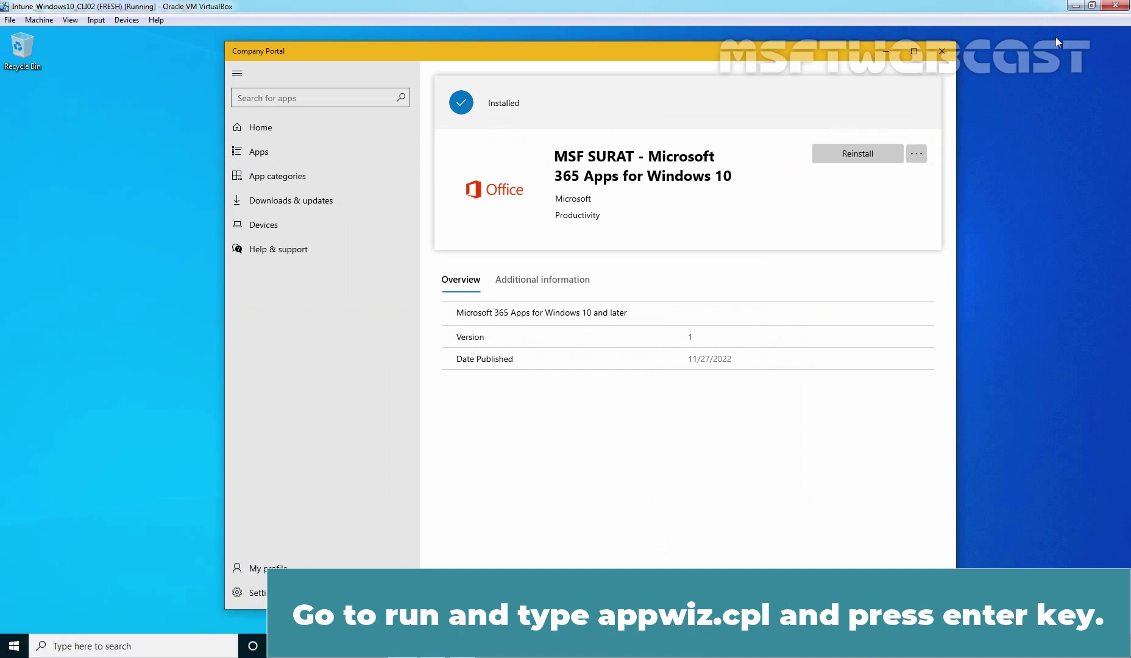
{"action": "key", "text": "super+r"}
{"action": "type", "text": "appwiz.cpl"}
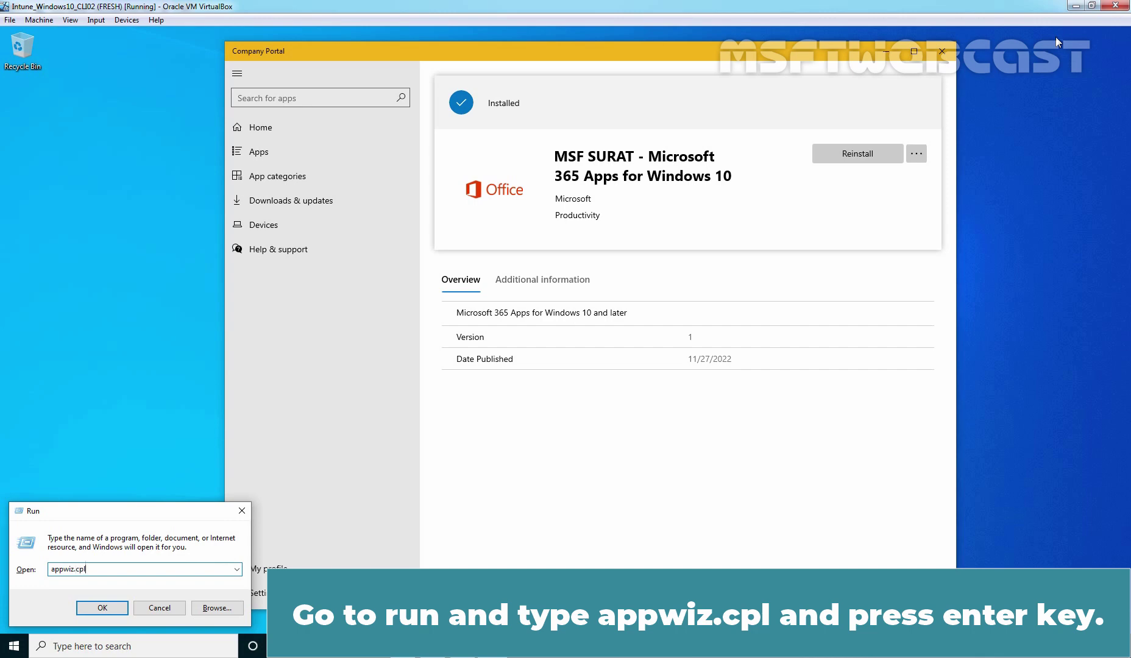
{"action": "key", "text": "Return"}
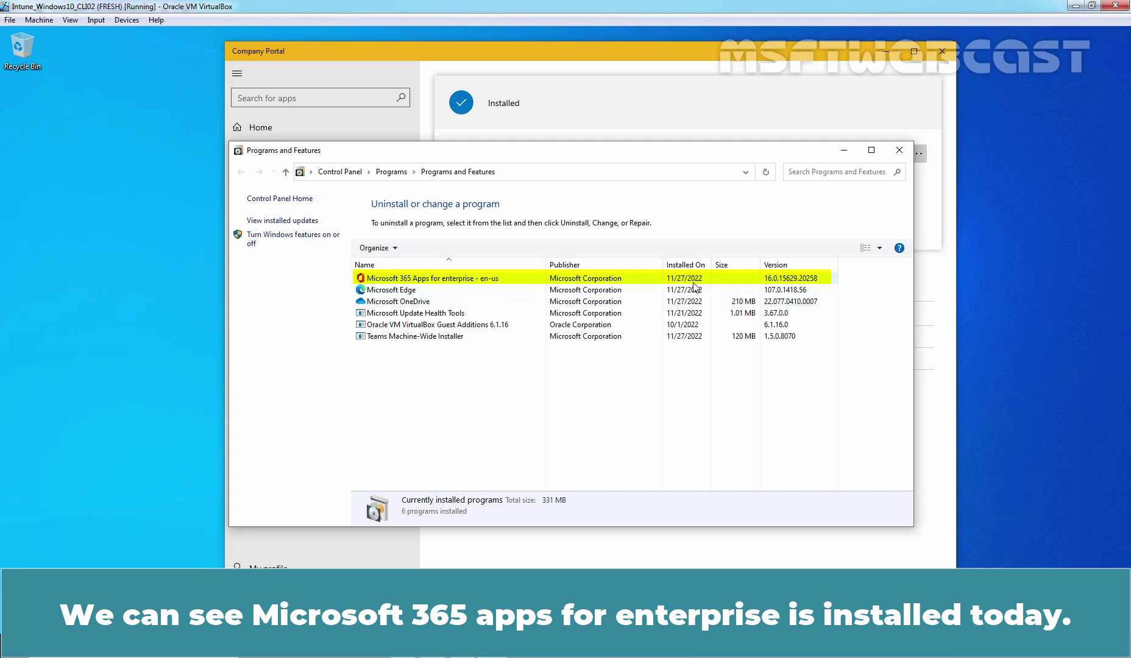
{"action": "left_click", "coordinate": [843, 151]}
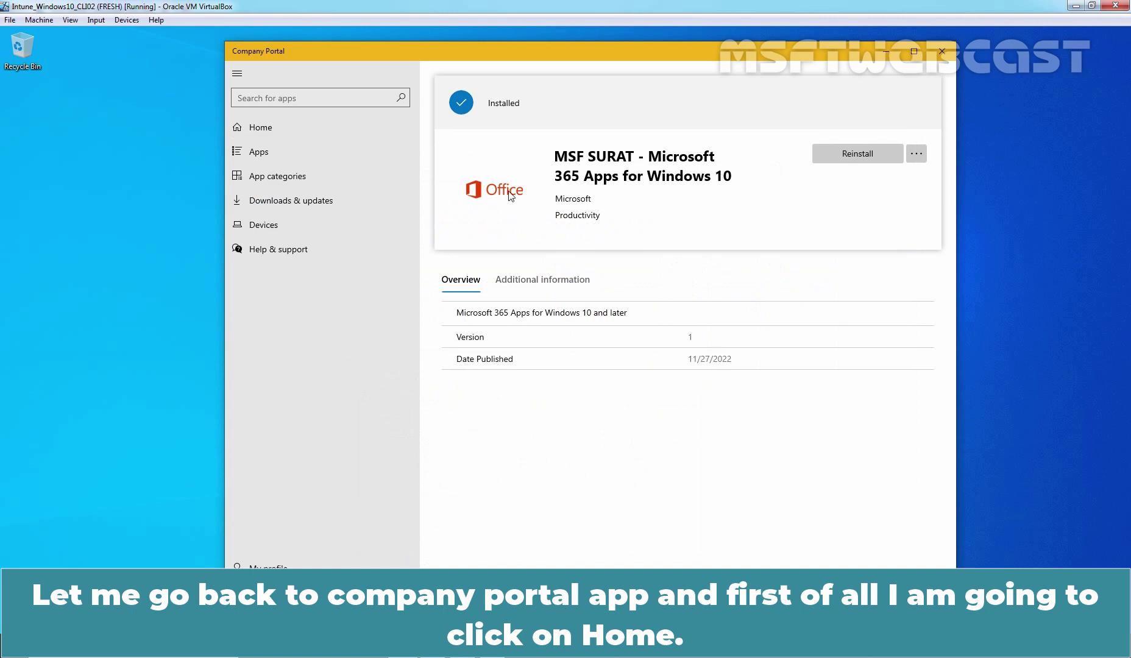
Step: Confirm MSF SURAT - Microsoft 365 shows Installed in the Apps list, then view Downloads & updates
{"action": "left_click", "coordinate": [288, 127]}
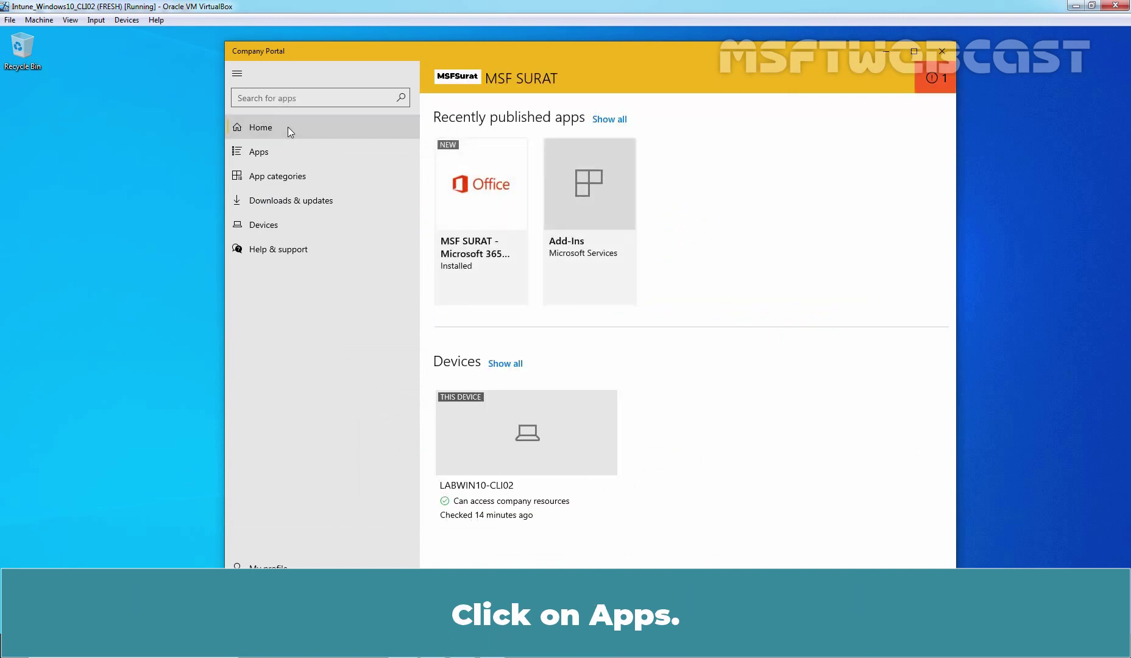
{"action": "left_click", "coordinate": [268, 157]}
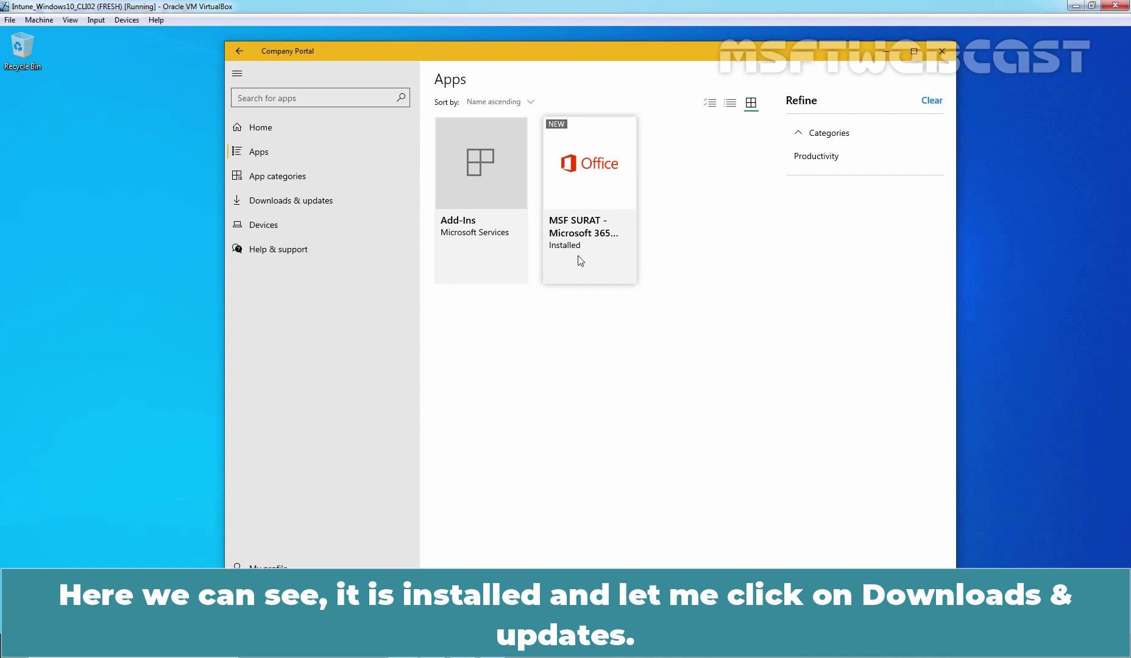
{"action": "left_click", "coordinate": [272, 206]}
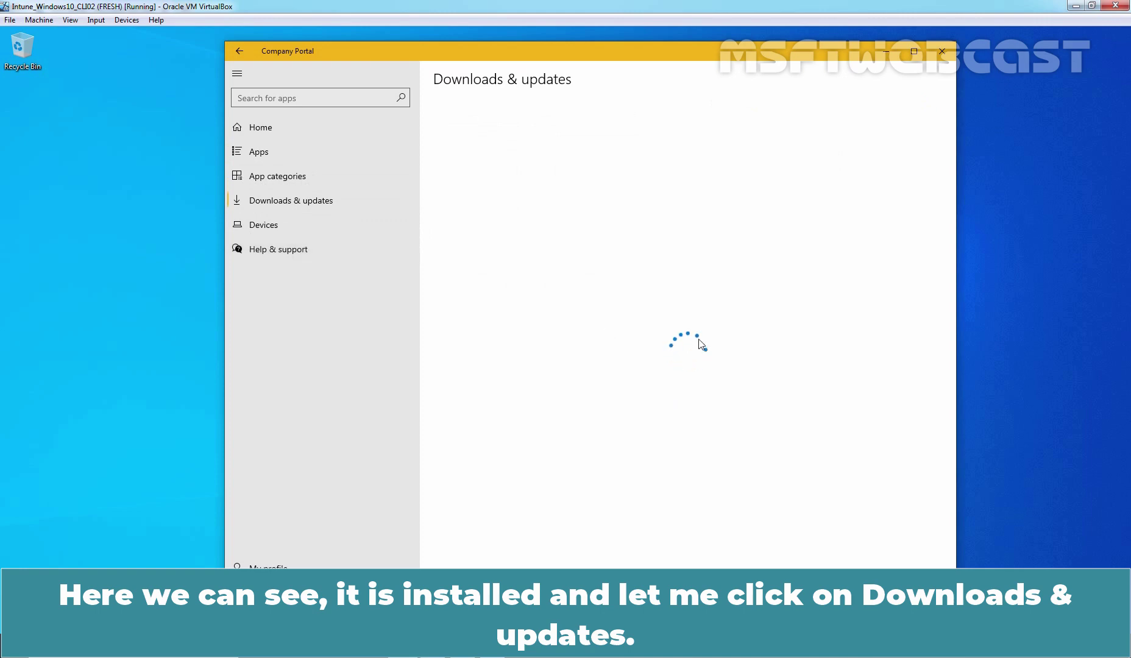